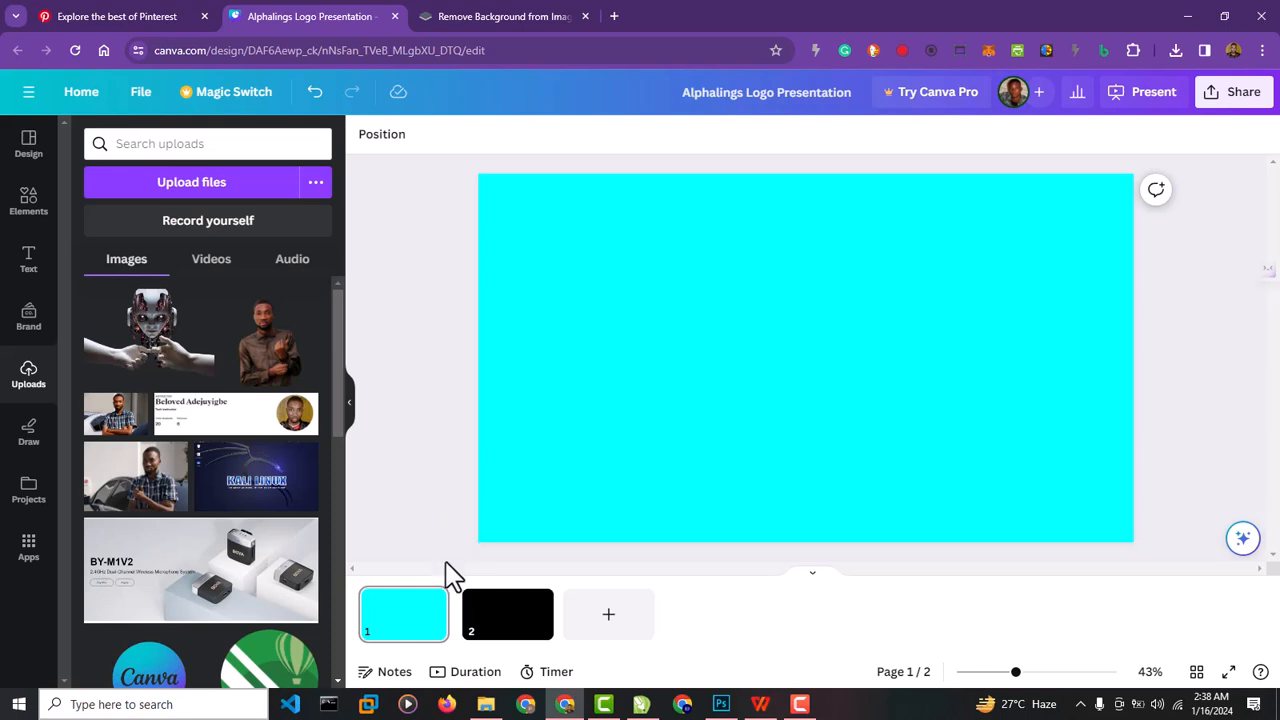
# Try to upload the background-free book mockup (Excellent_Debossed_Effect_3D_Logo_Mockup-removebg-preview) from Downloads into the design's uploads.
pyautogui.click(486, 704)
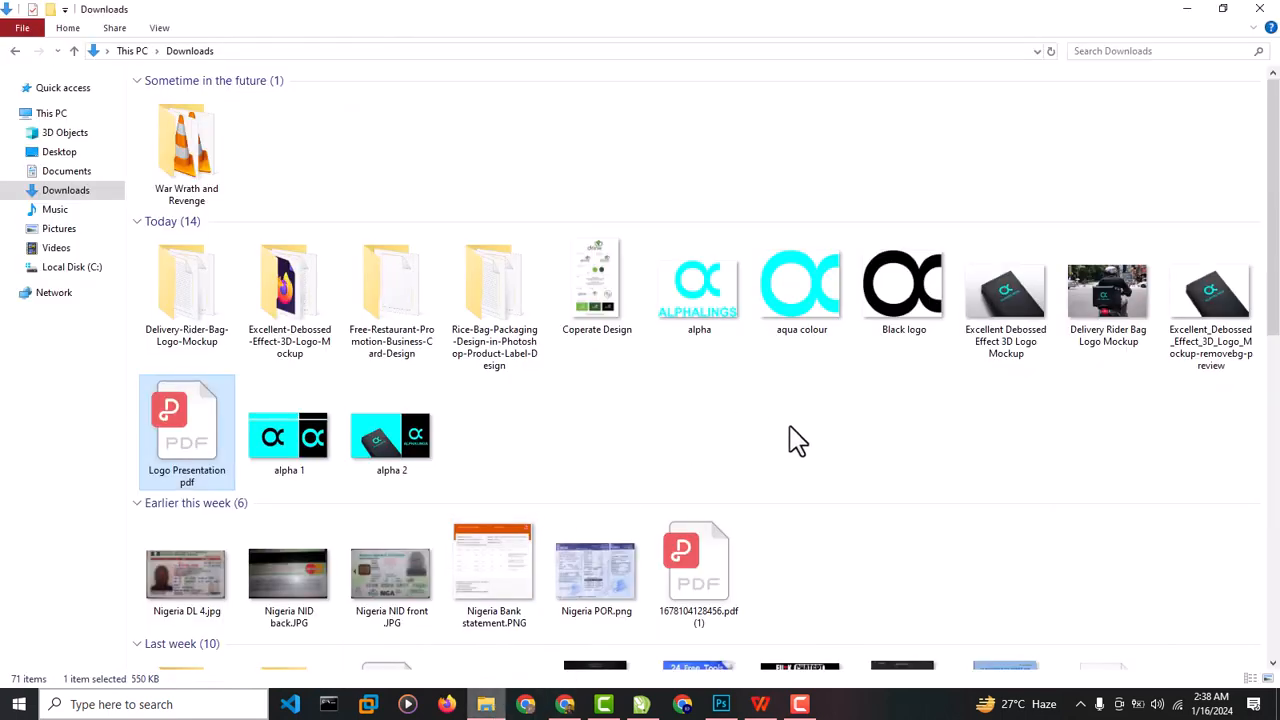
pyautogui.moveTo(1203, 338); pyautogui.dragTo(580, 708)
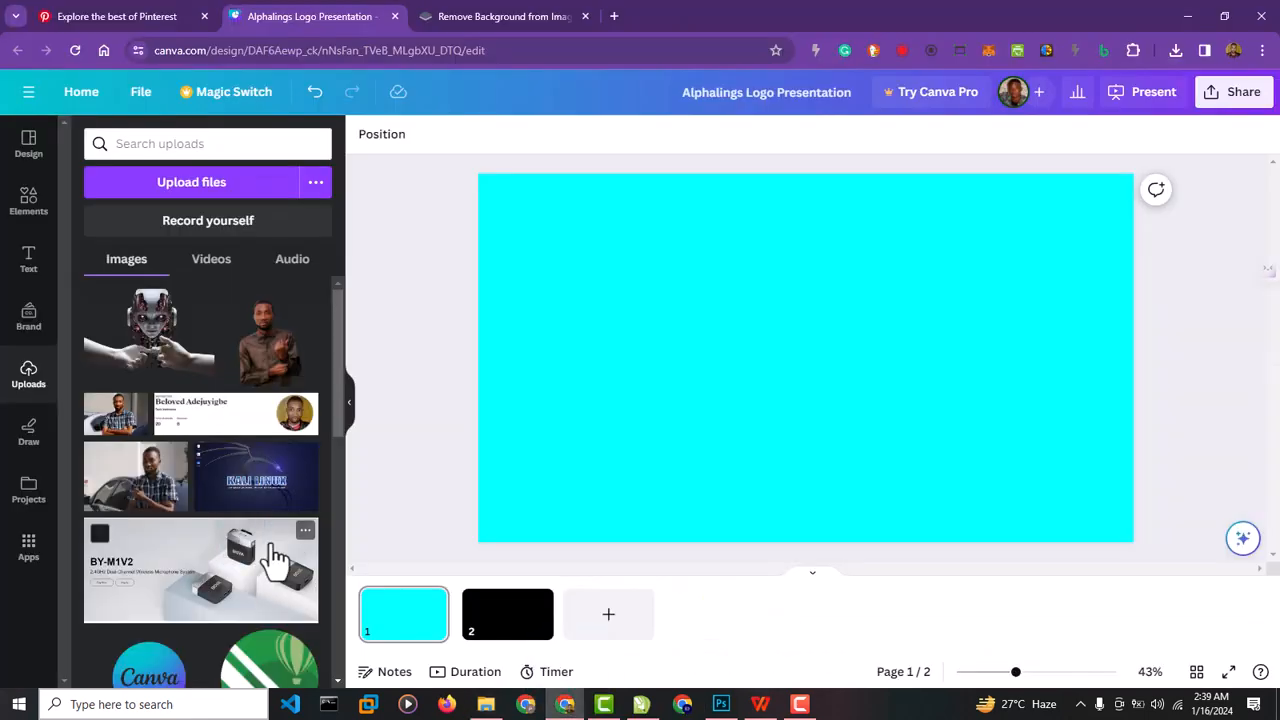
pyautogui.click(487, 705)
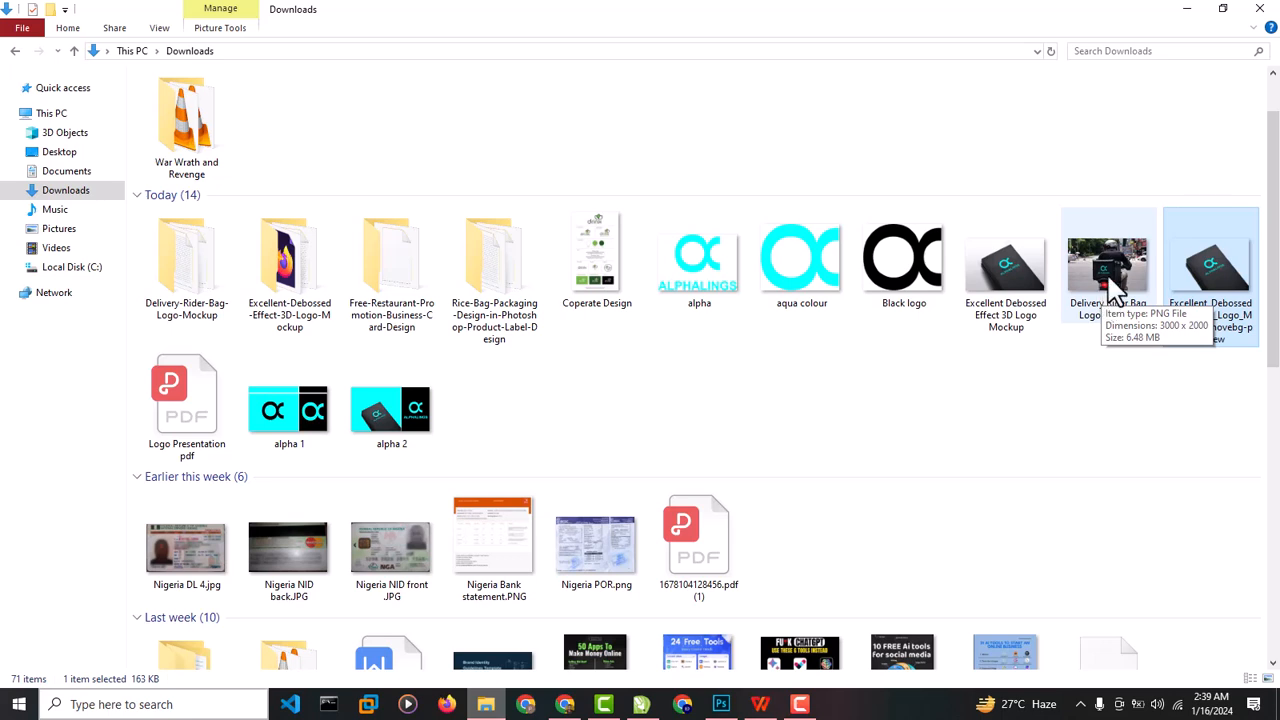
# Switch to remove.bg and upload the Delivery Rider Bag Logo Mockup image from Downloads for background removal.
pyautogui.click(565, 704)
pyautogui.click(490, 16)
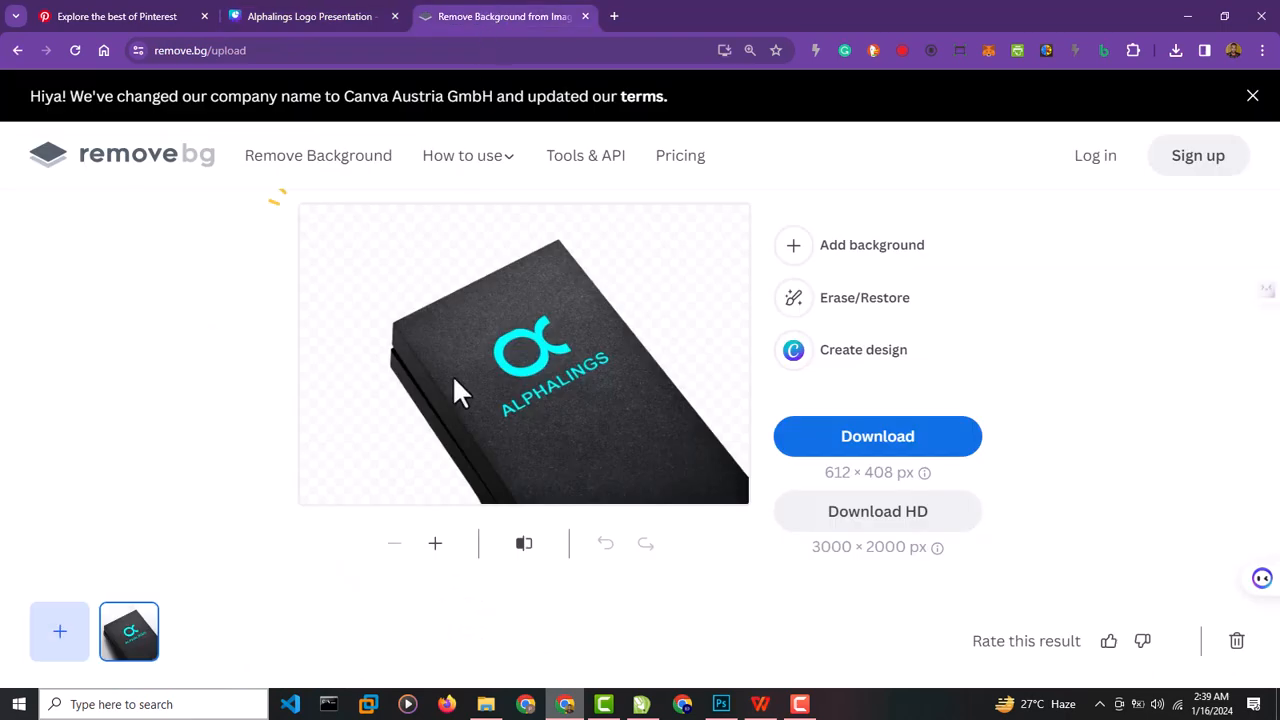
pyautogui.click(485, 704)
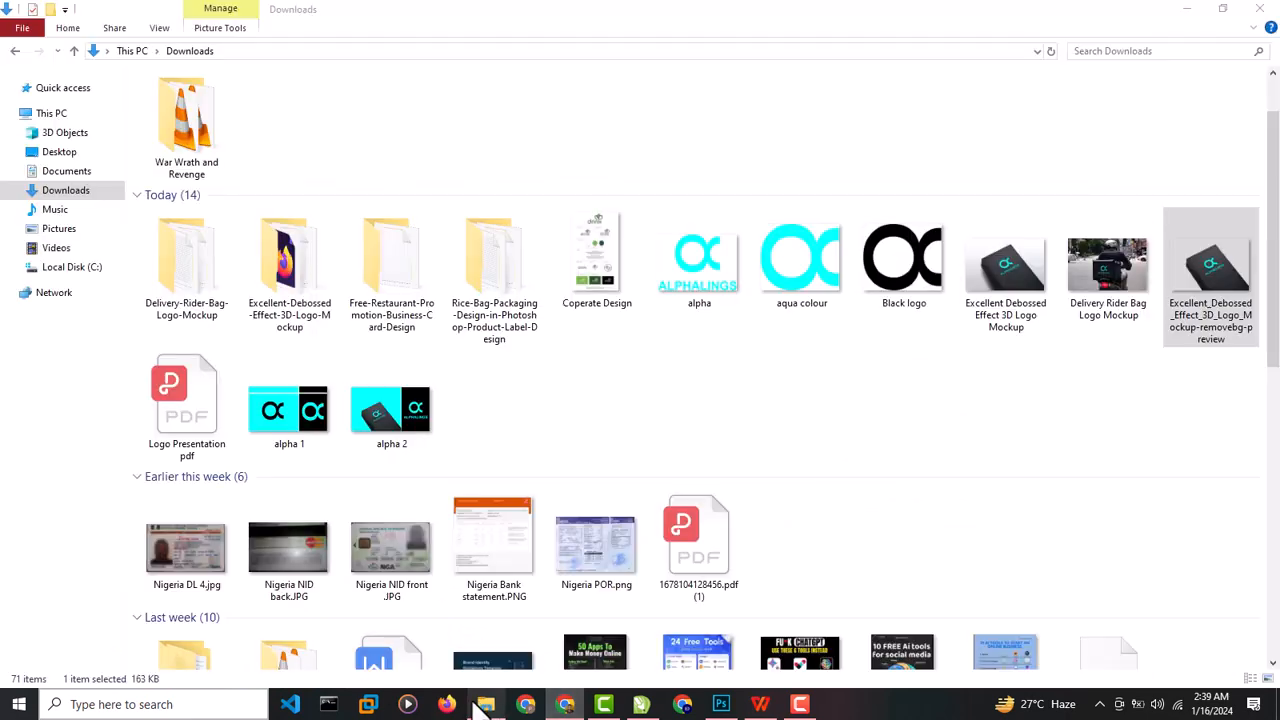
pyautogui.moveTo(1086, 318); pyautogui.dragTo(353, 474)
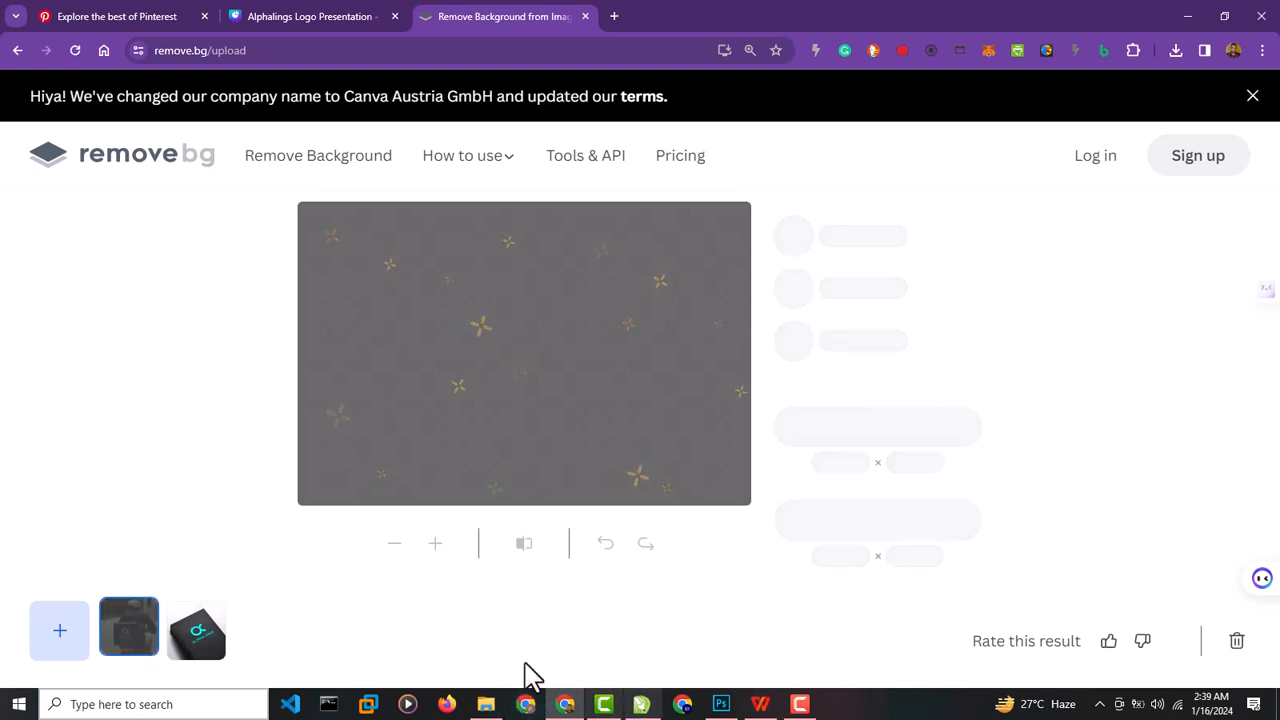
# Return to the Canva design and upload the Excellent_Debossed_Effect_3D_Logo_Mockup-removebg-preview image from Downloads.
pyautogui.click(336, 20)
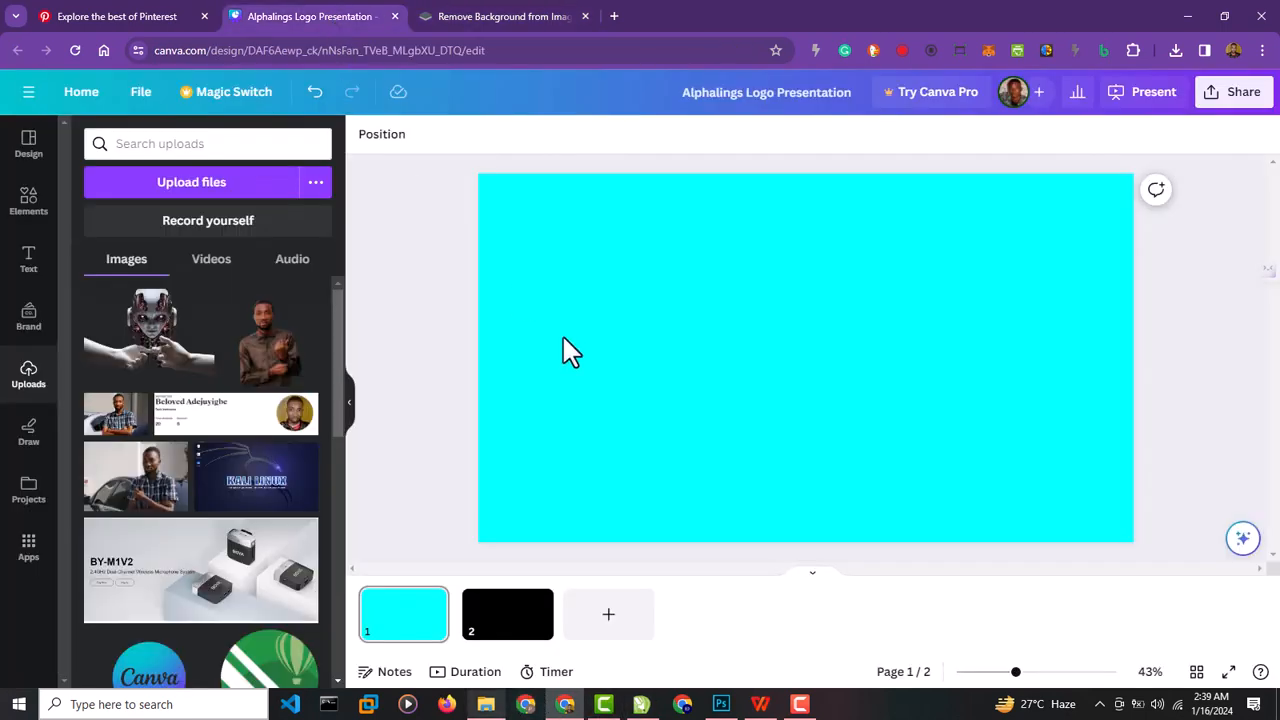
pyautogui.click(486, 704)
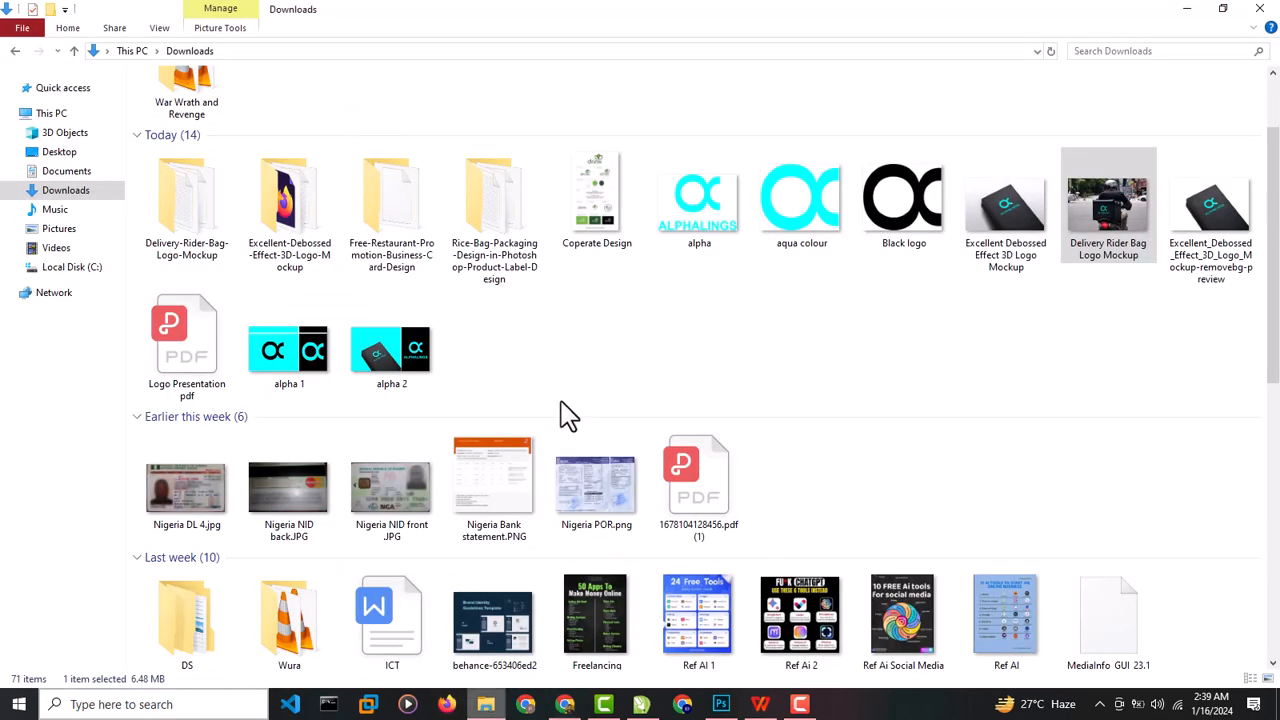
pyautogui.click(1215, 250)
pyautogui.moveTo(1150, 355); pyautogui.dragTo(243, 515)
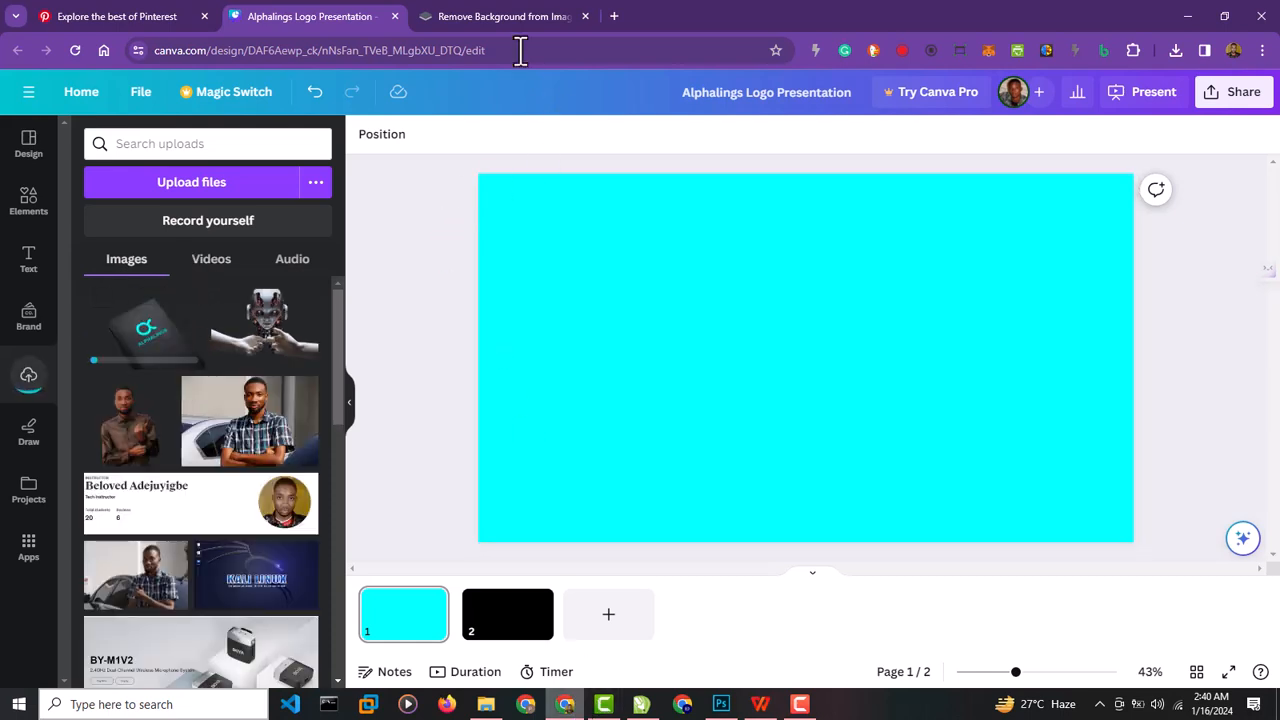
# Download the standard-size background-free delivery rider image from remove.bg.
pyautogui.click(478, 16)
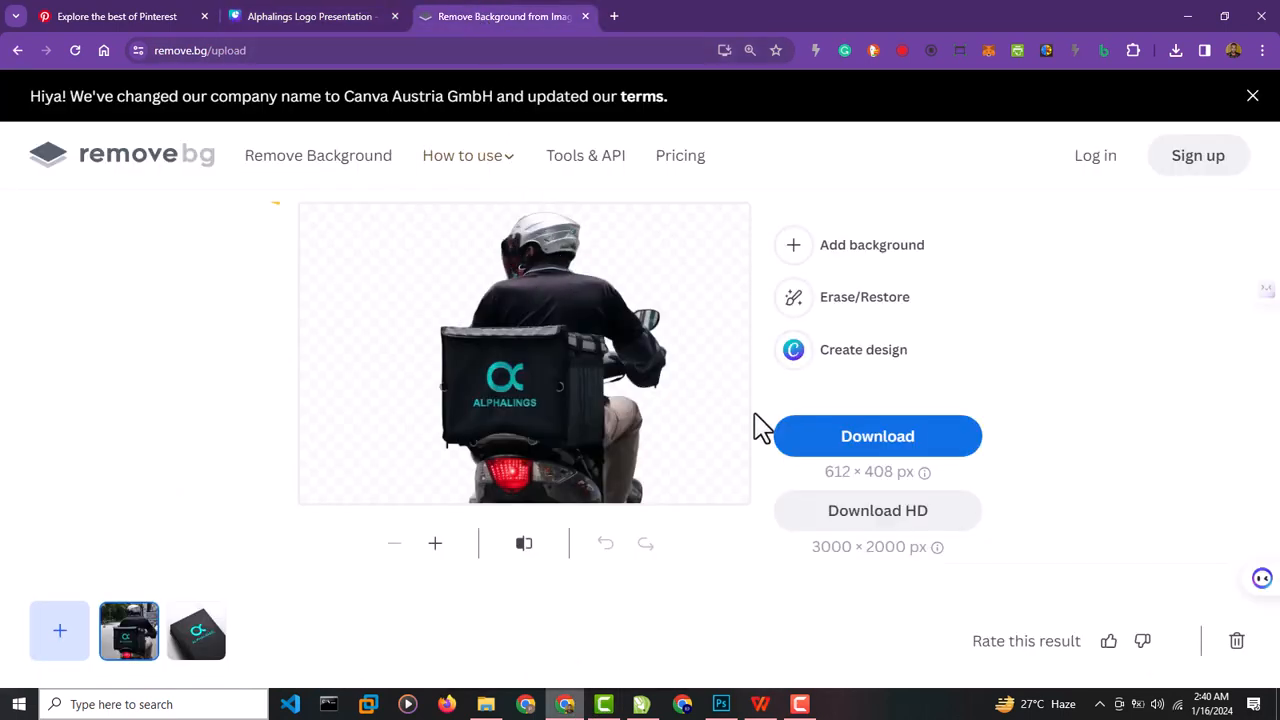
pyautogui.click(833, 440)
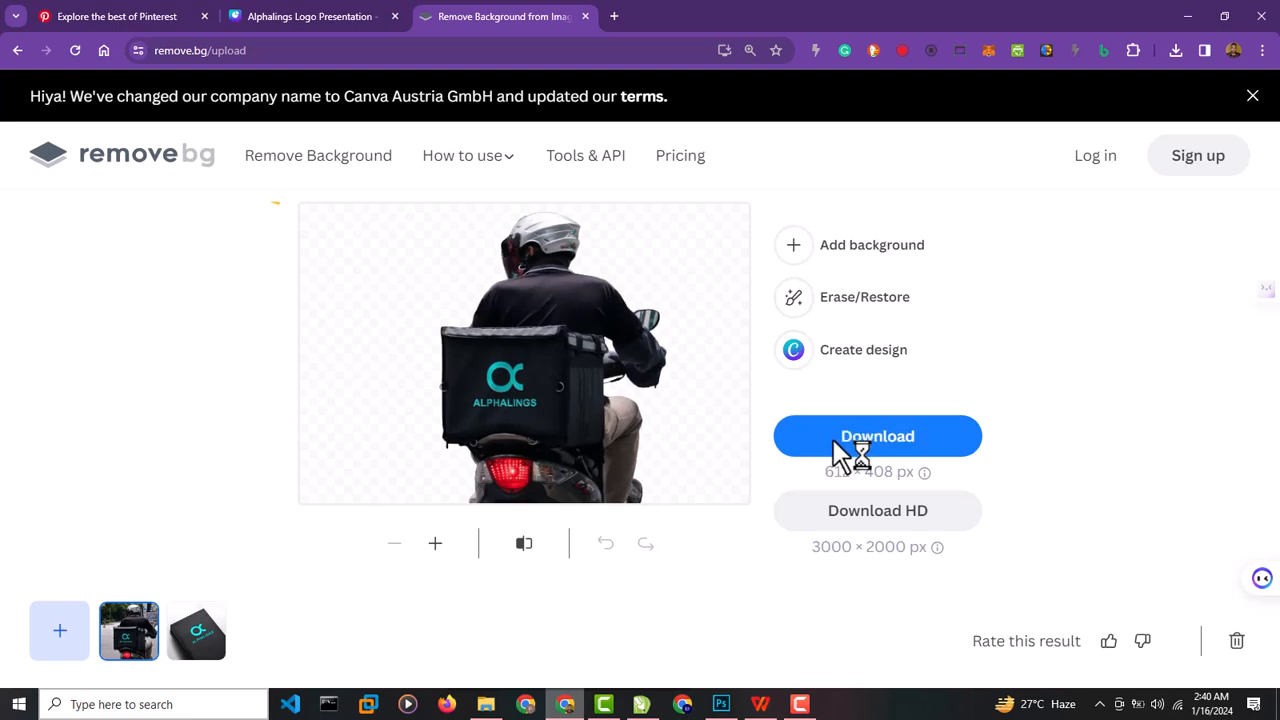
# Try to add the Delivery_Rider_Bag_Logo_Mockup-removebg-preview image from Downloads to the Canva uploads.
pyautogui.click(310, 18)
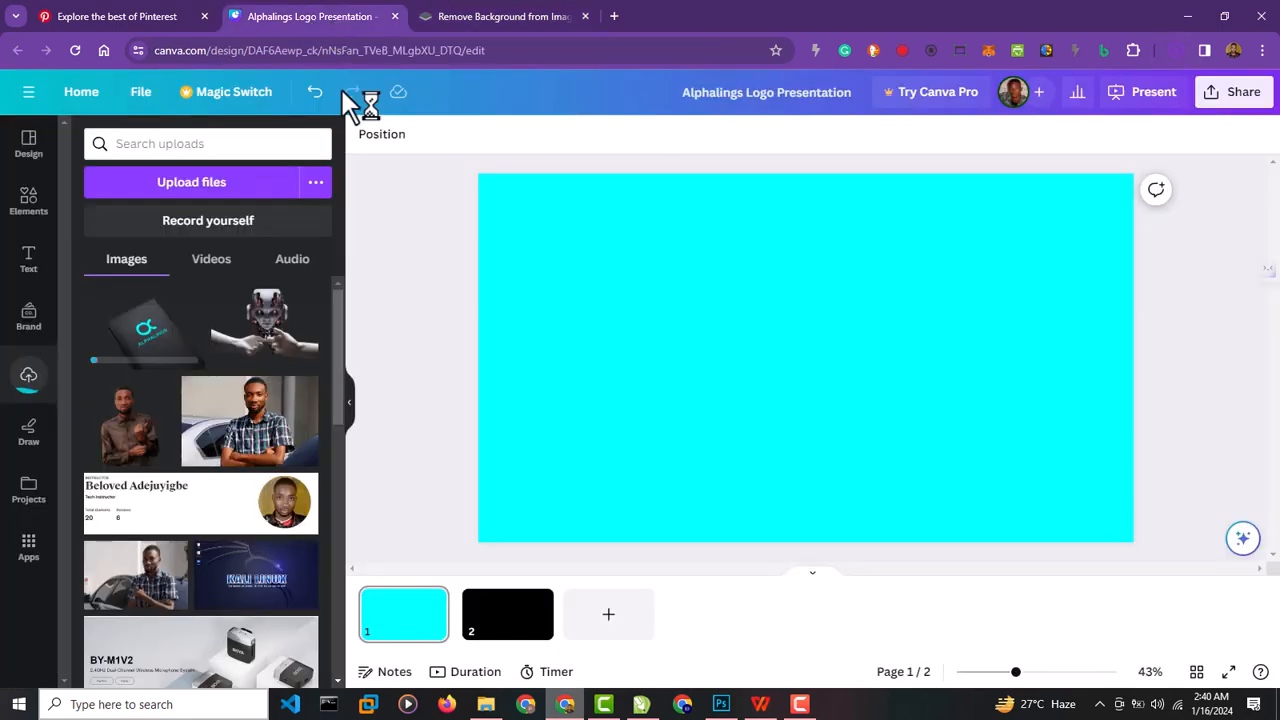
pyautogui.click(486, 704)
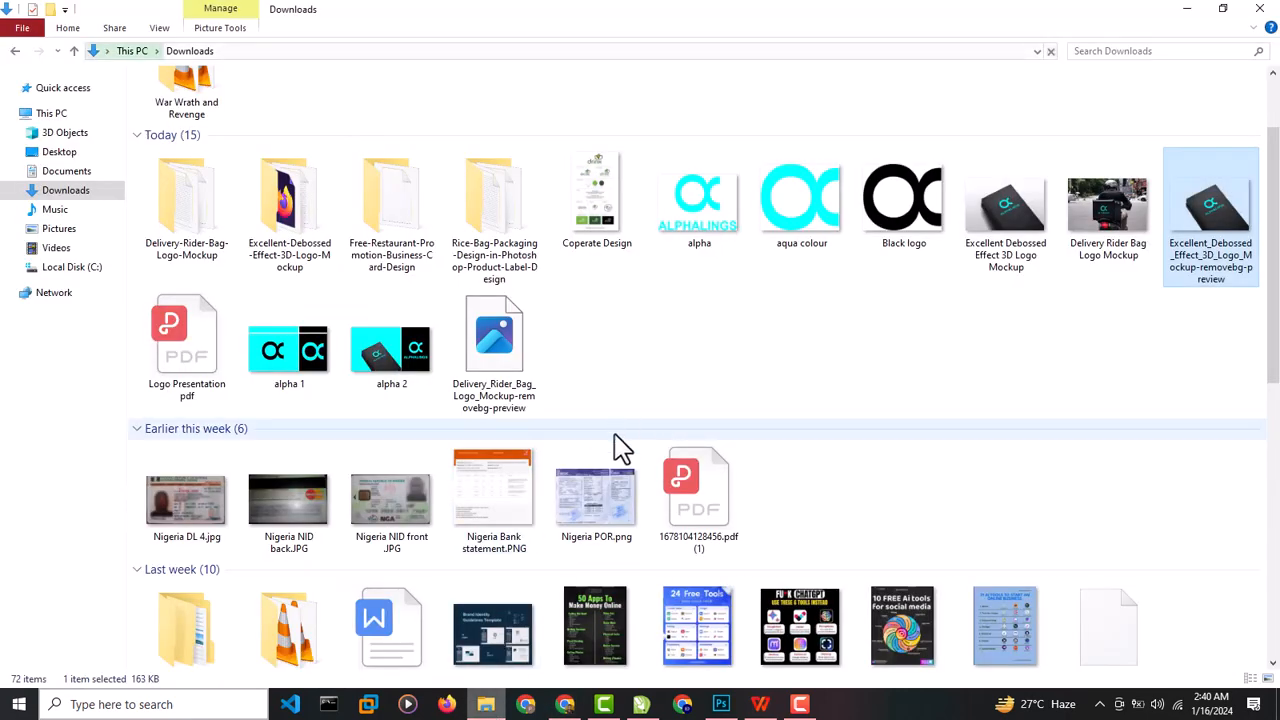
pyautogui.moveTo(497, 368); pyautogui.dragTo(162, 373)
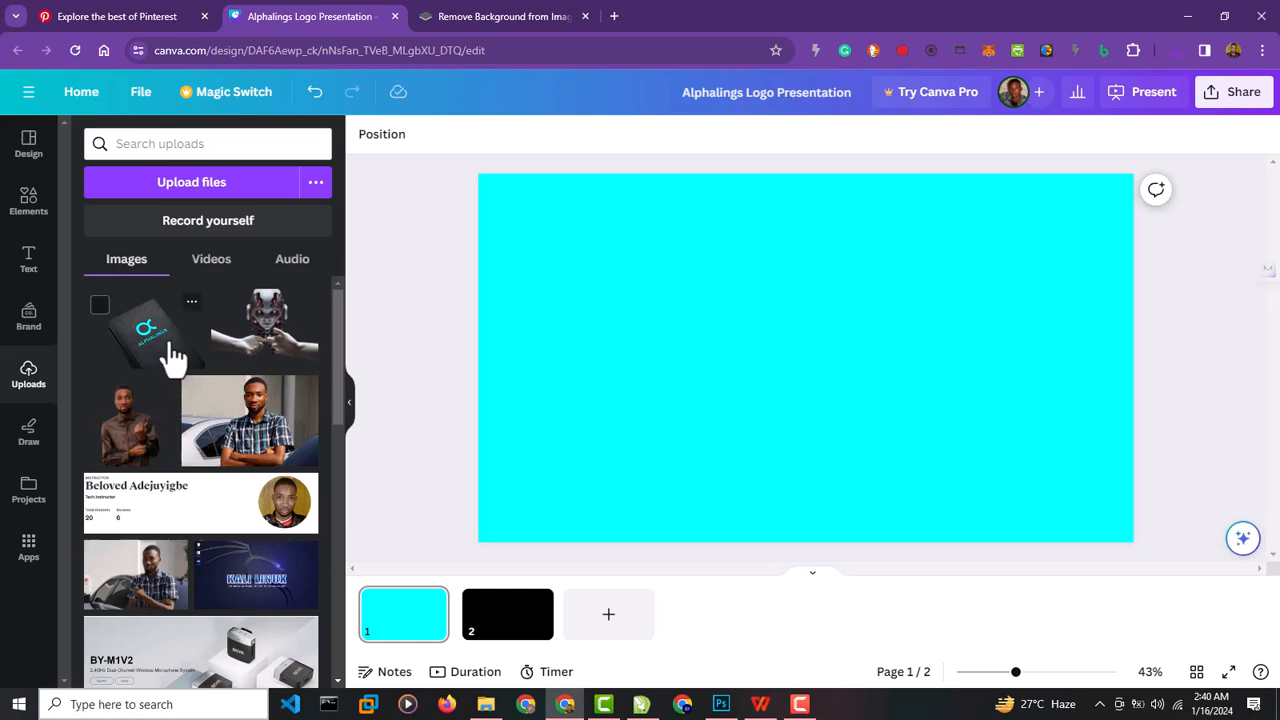
# Add the book cutout to page 1 and enlarge it until it spans the full page height.
pyautogui.click(172, 355)
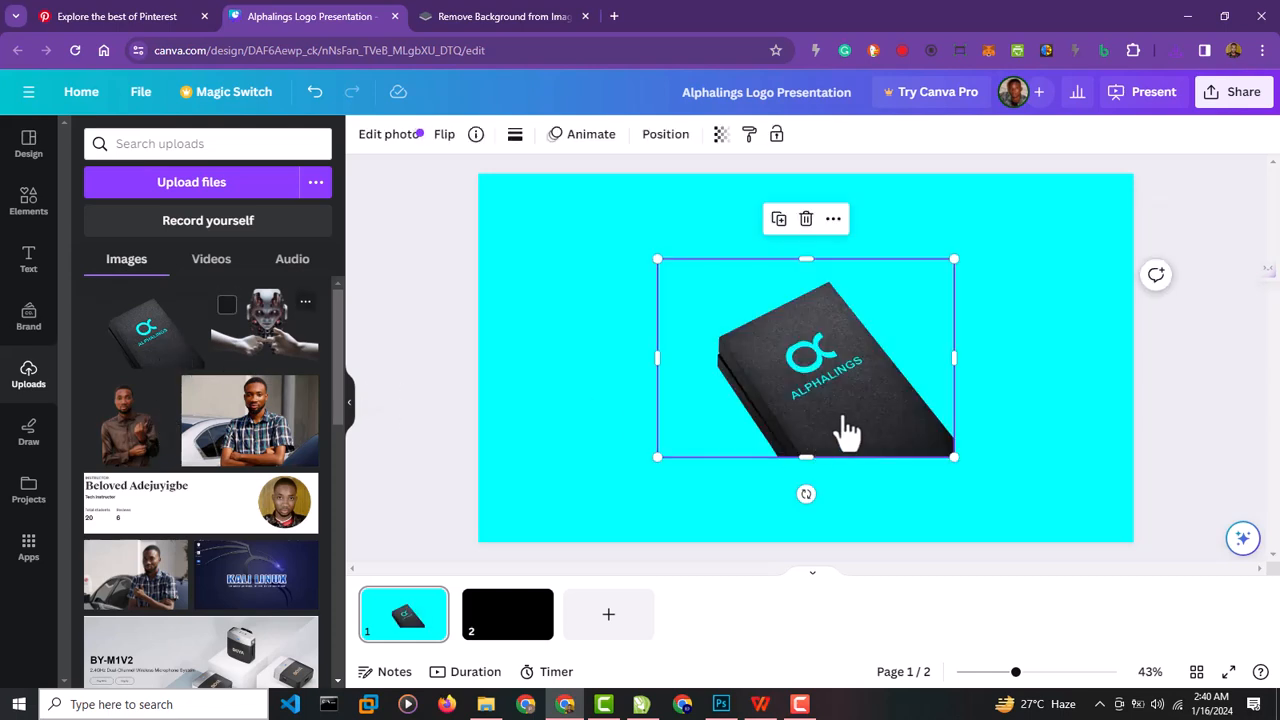
pyautogui.moveTo(726, 354); pyautogui.dragTo(657, 314)
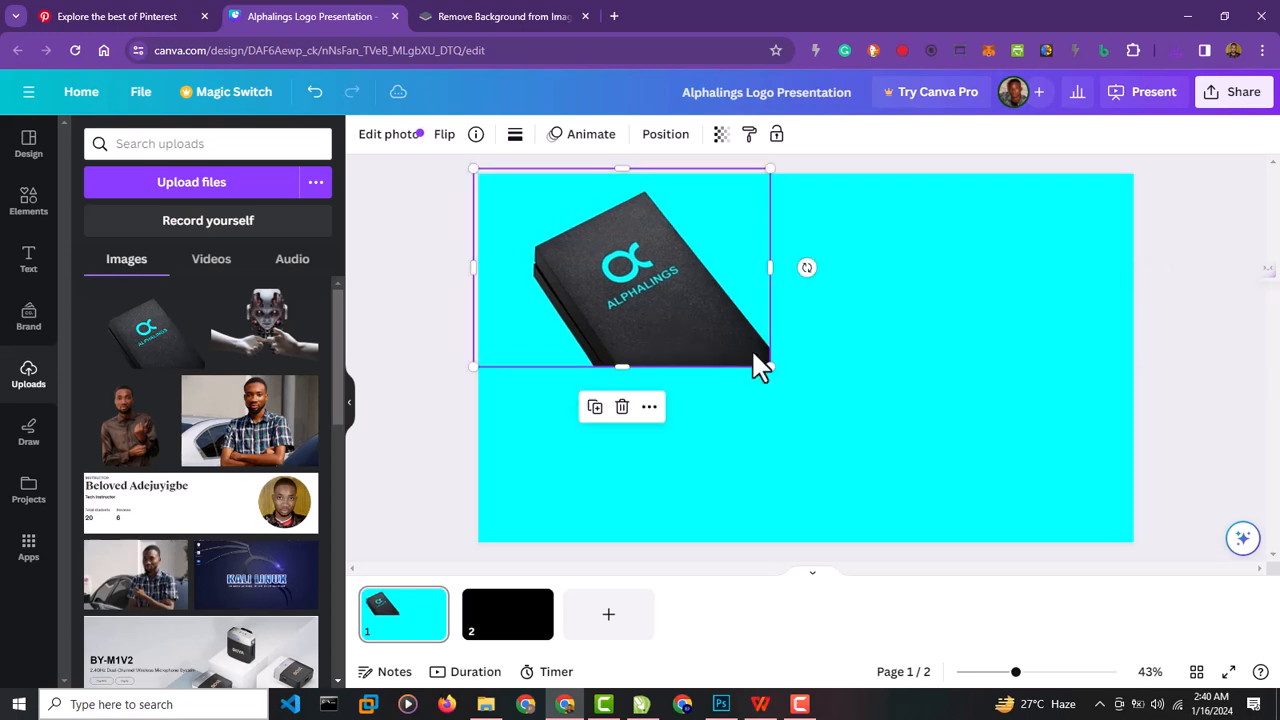
pyautogui.moveTo(770, 367); pyautogui.dragTo(1066, 488)
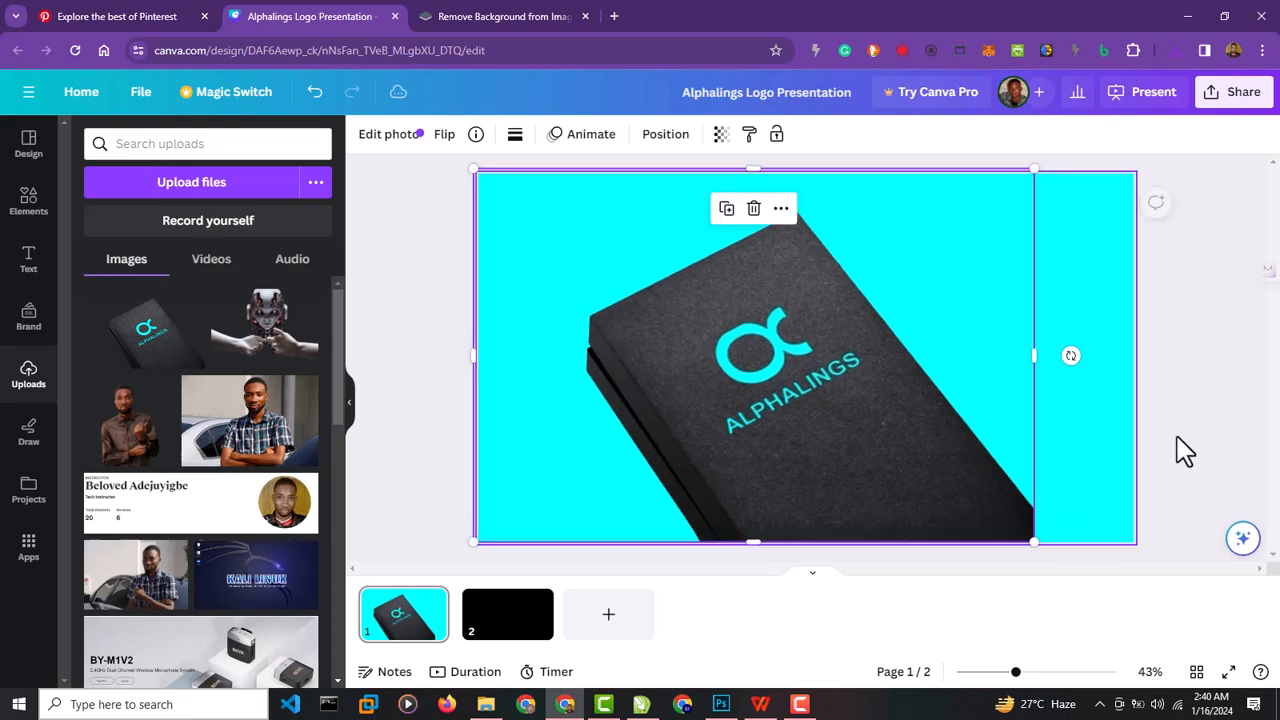
pyautogui.click(1181, 437)
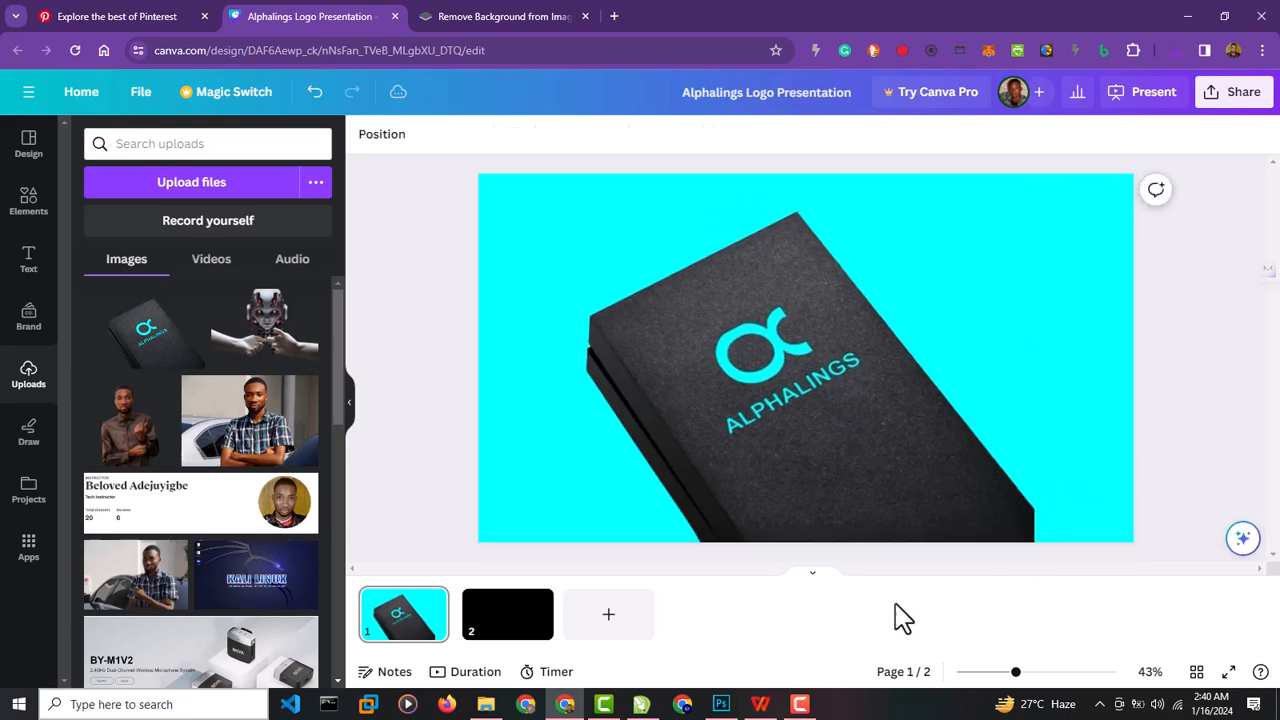
# Open page 2 and upload the Delivery_Rider_Bag_Logo_Mockup-removebg-preview image from Downloads into the uploads.
pyautogui.click(512, 632)
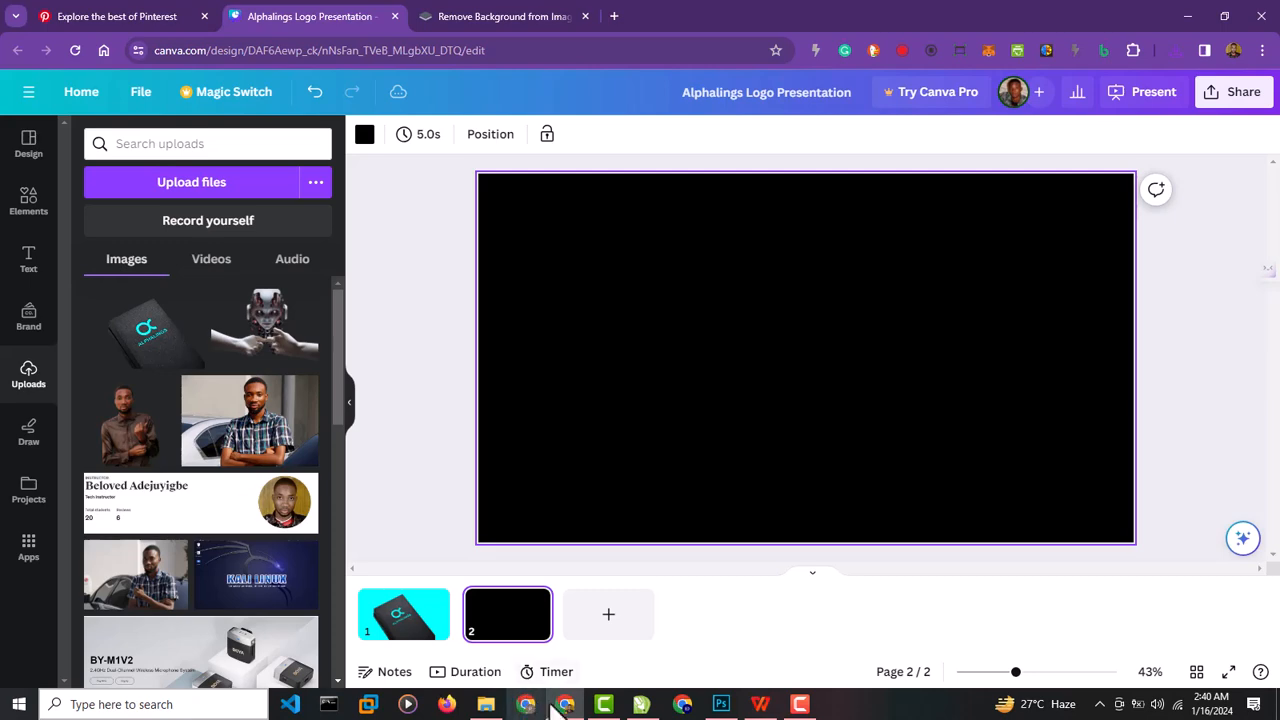
pyautogui.click(486, 704)
pyautogui.moveTo(512, 340); pyautogui.dragTo(568, 712)
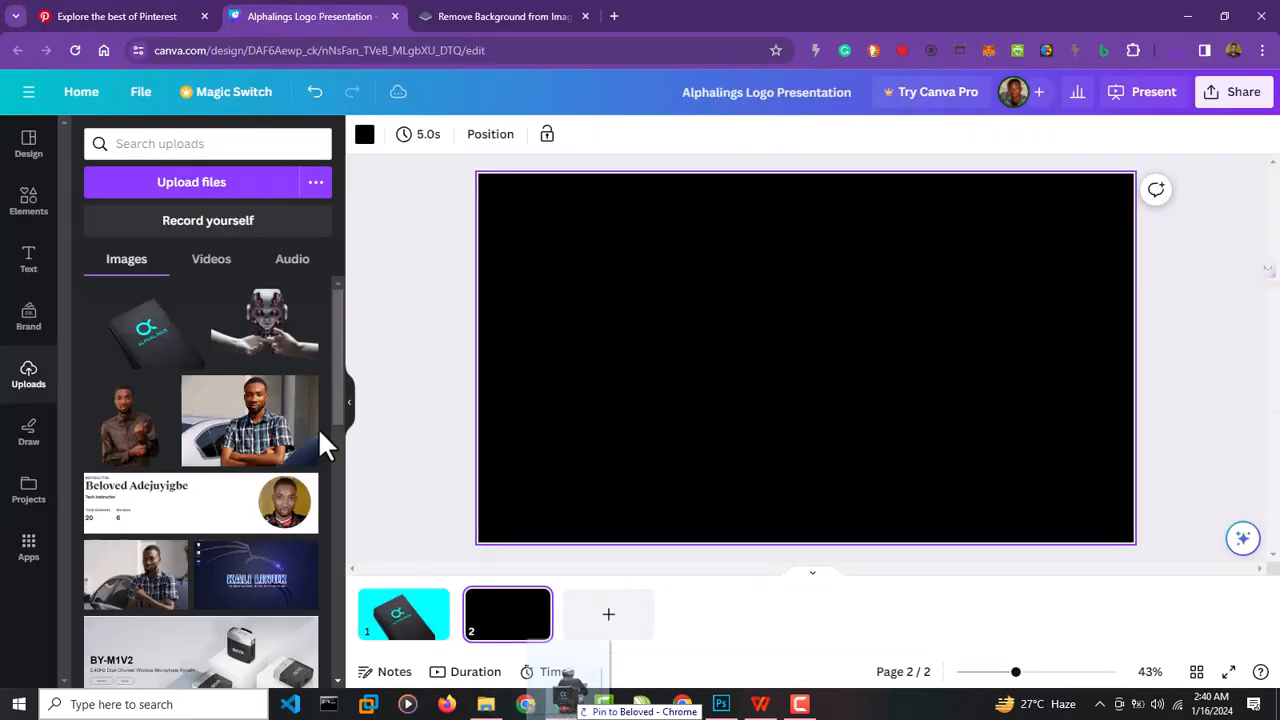
pyautogui.moveTo(318, 427); pyautogui.dragTo(243, 418)
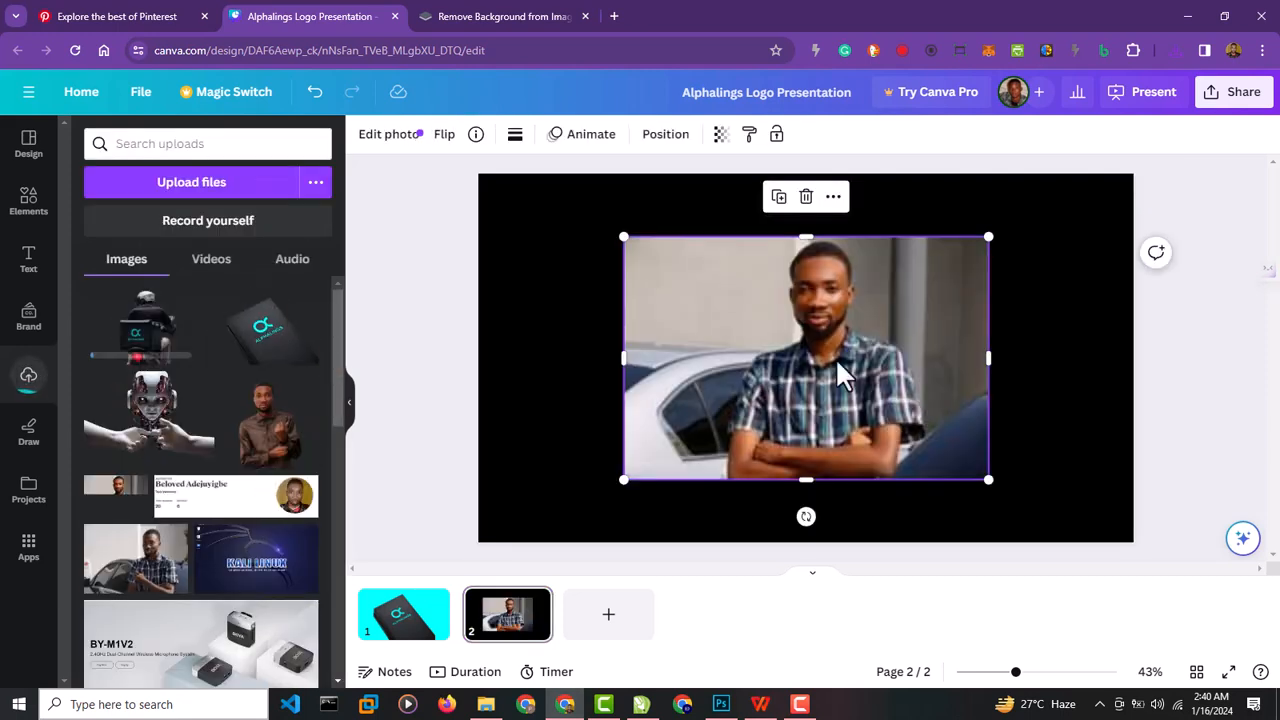
# Replace the stray portrait photo on page 2 with the delivery rider cutout, enlarged and resting on the page's lower edge.
pyautogui.press('Delete')
pyautogui.moveTo(655, 458); pyautogui.dragTo(694, 457)
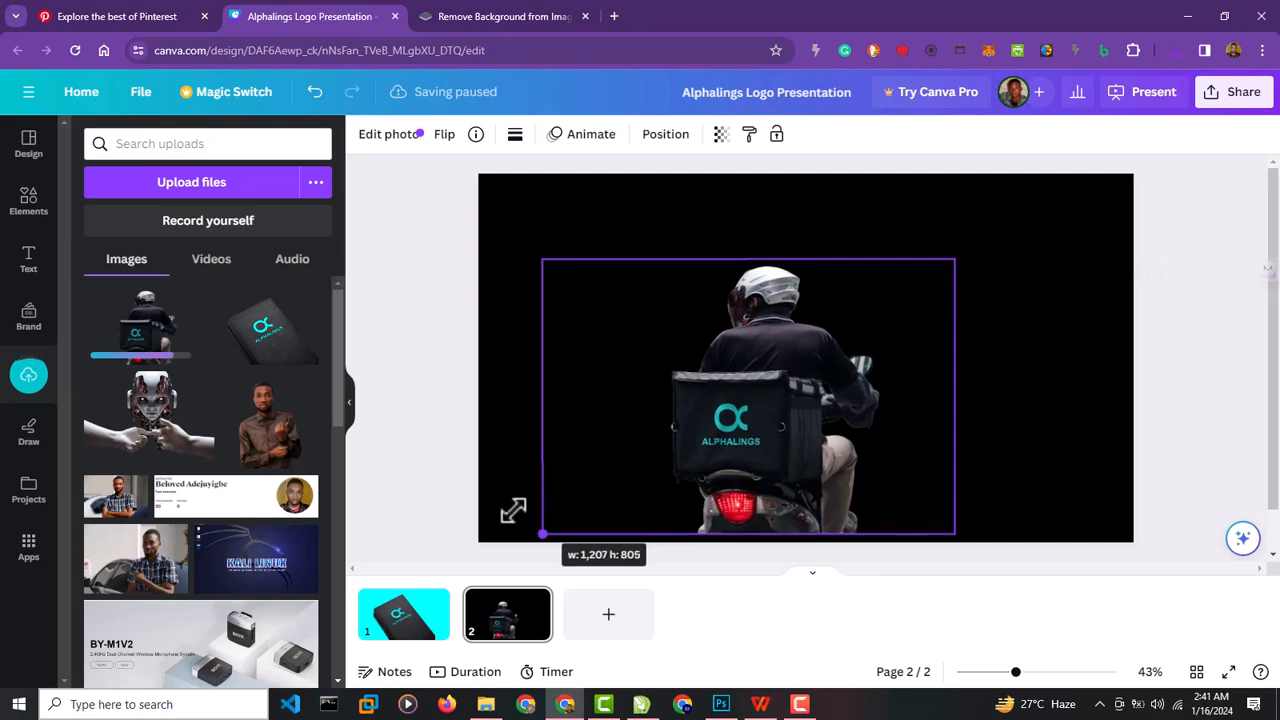
pyautogui.click(455, 437)
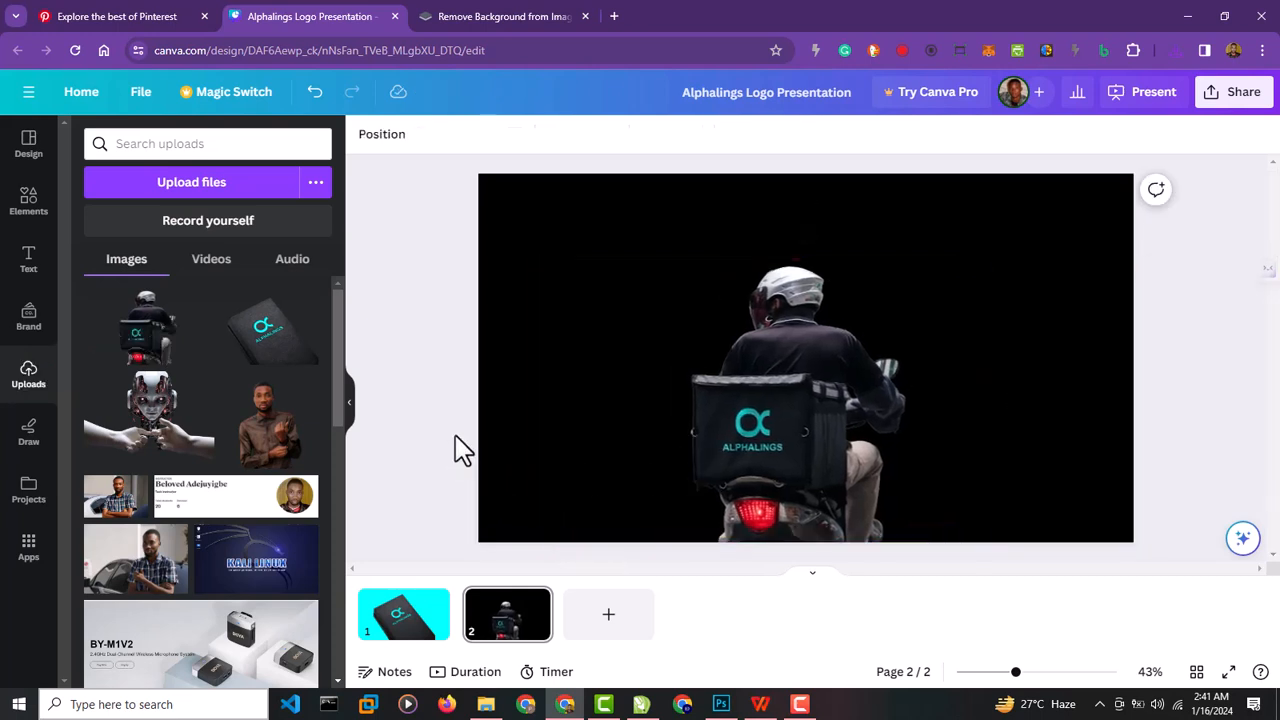
# Set page 2's background to the cyan document colour.
pyautogui.click(556, 338)
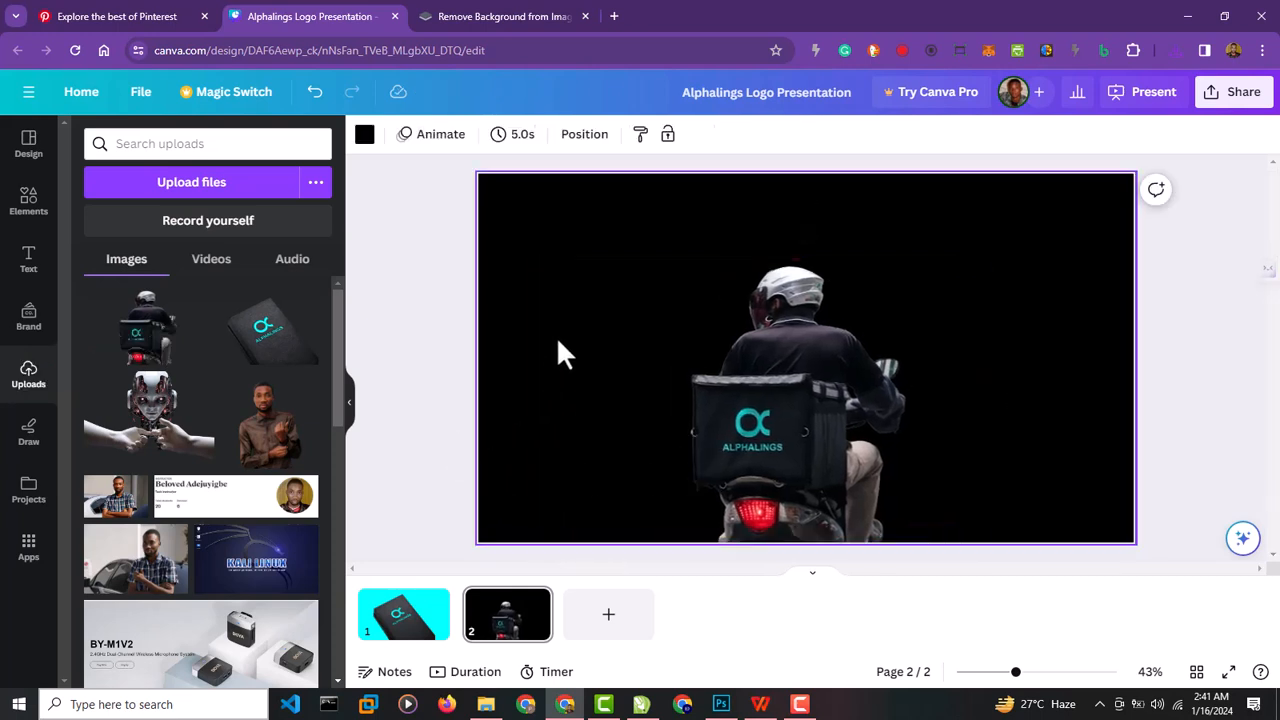
pyautogui.click(364, 136)
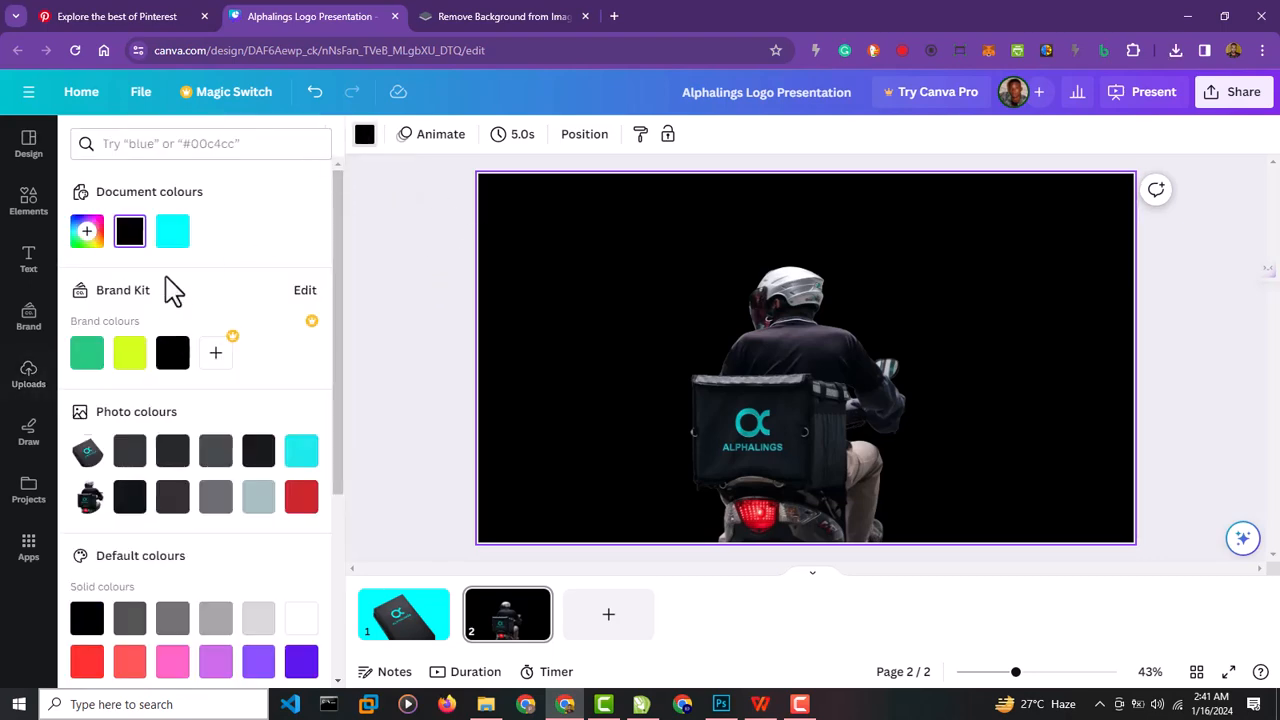
pyautogui.click(171, 240)
pyautogui.click(400, 389)
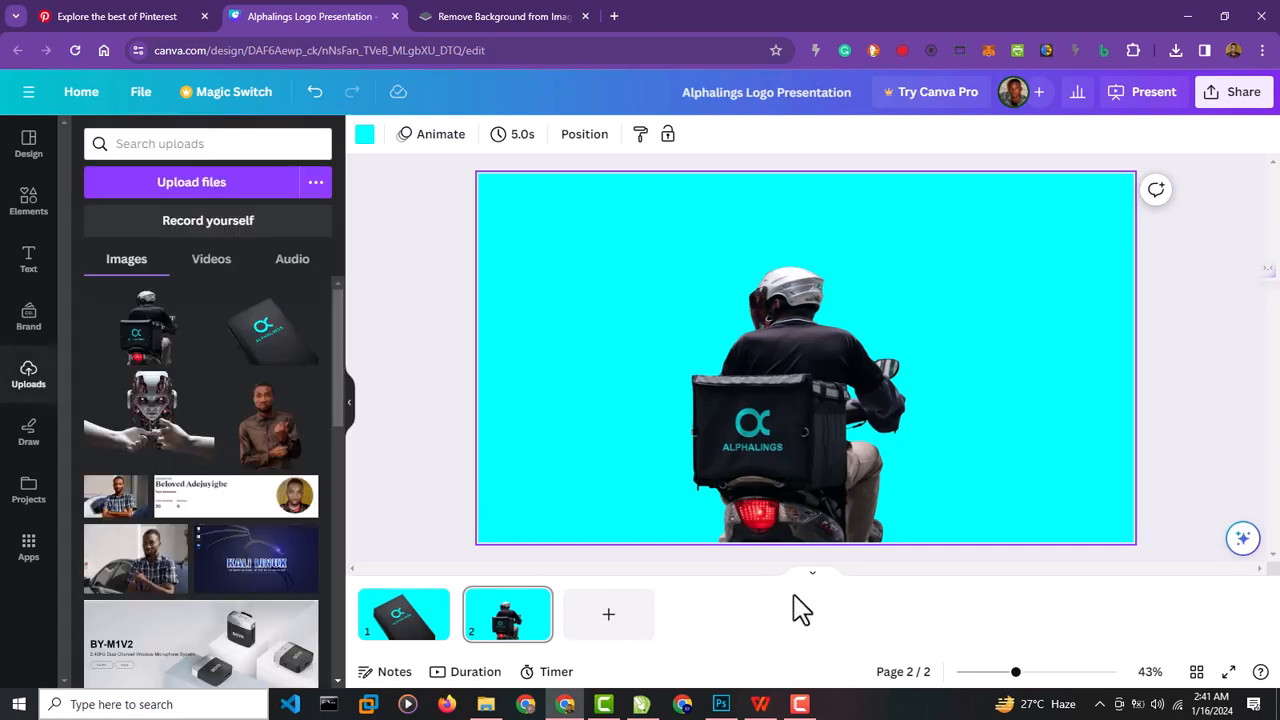
# Add a blank page, make it the first page, and upload the alpha logo image from Downloads.
pyautogui.click(607, 630)
pyautogui.moveTo(500, 630); pyautogui.dragTo(438, 640)
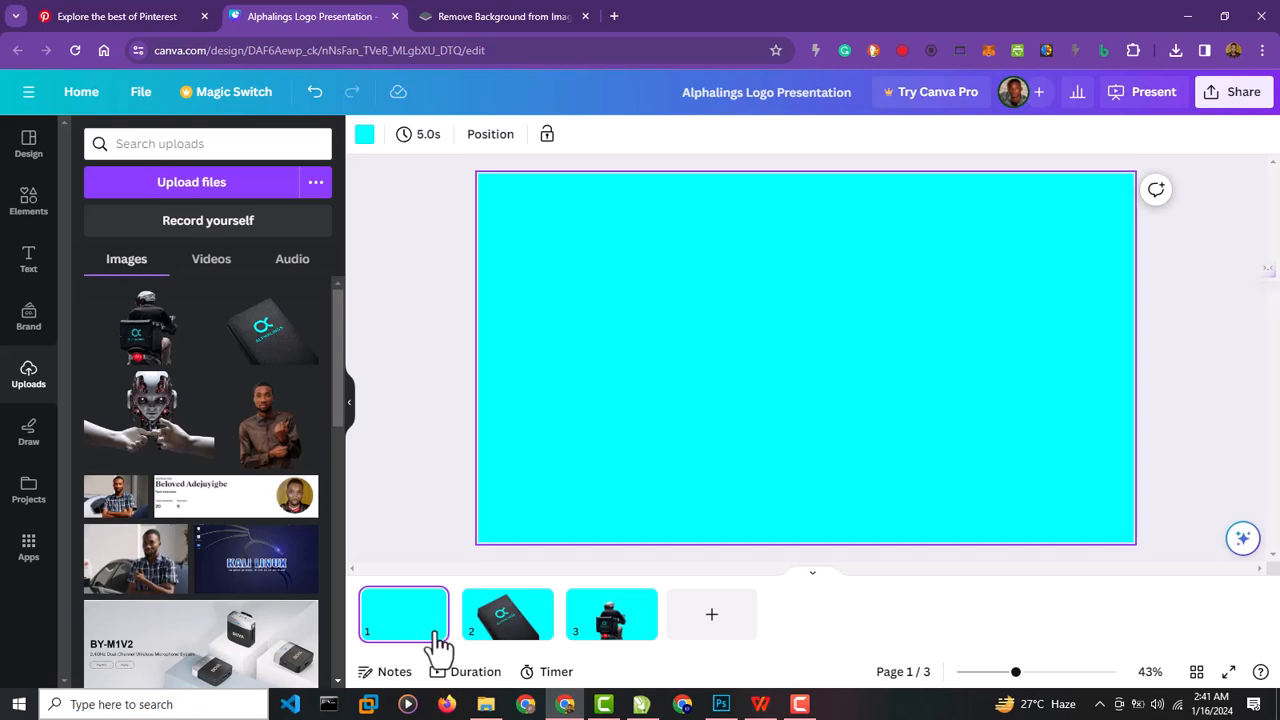
pyautogui.click(486, 704)
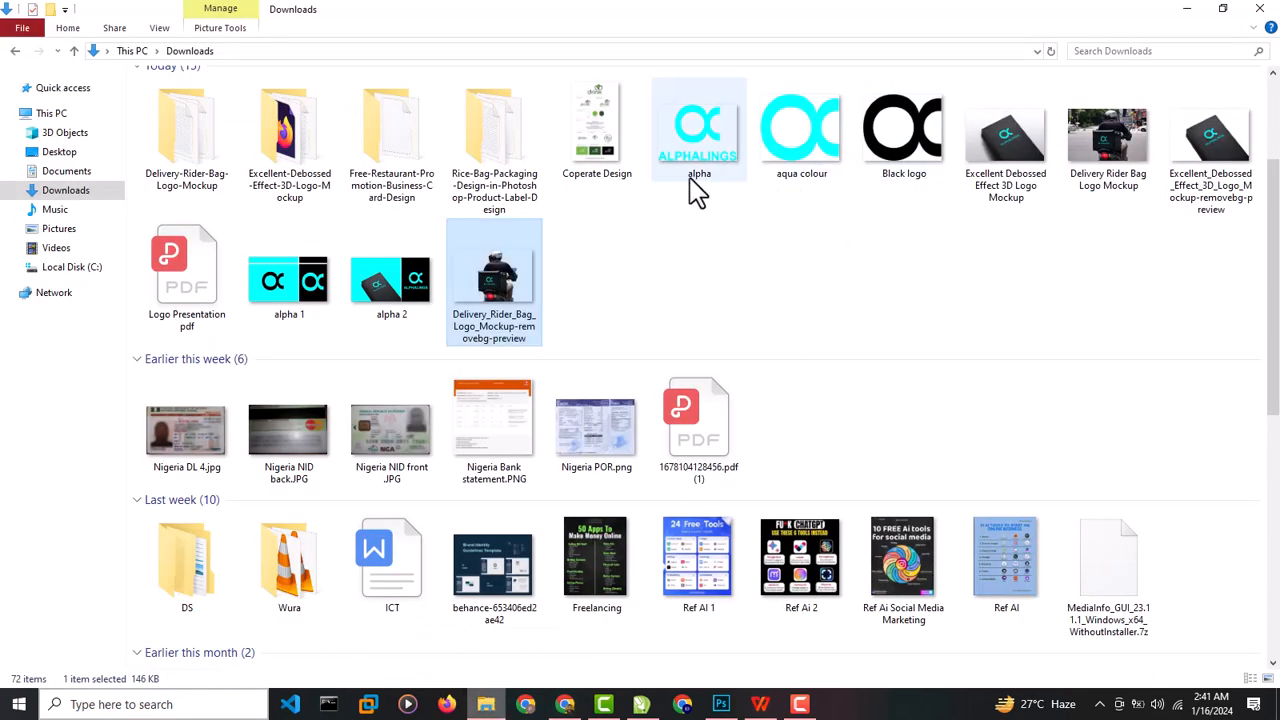
pyautogui.moveTo(694, 187); pyautogui.dragTo(244, 382)
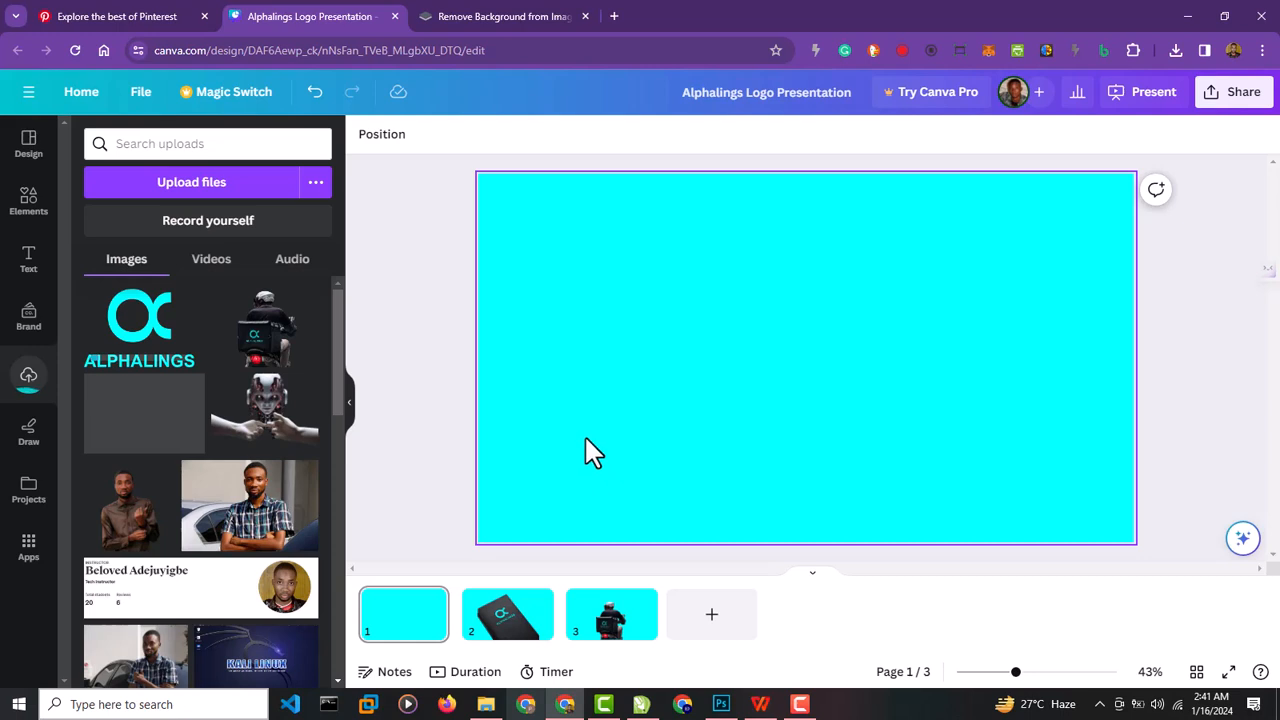
# Set the background of the blank first page to the black brand colour.
pyautogui.click(584, 434)
pyautogui.click(365, 138)
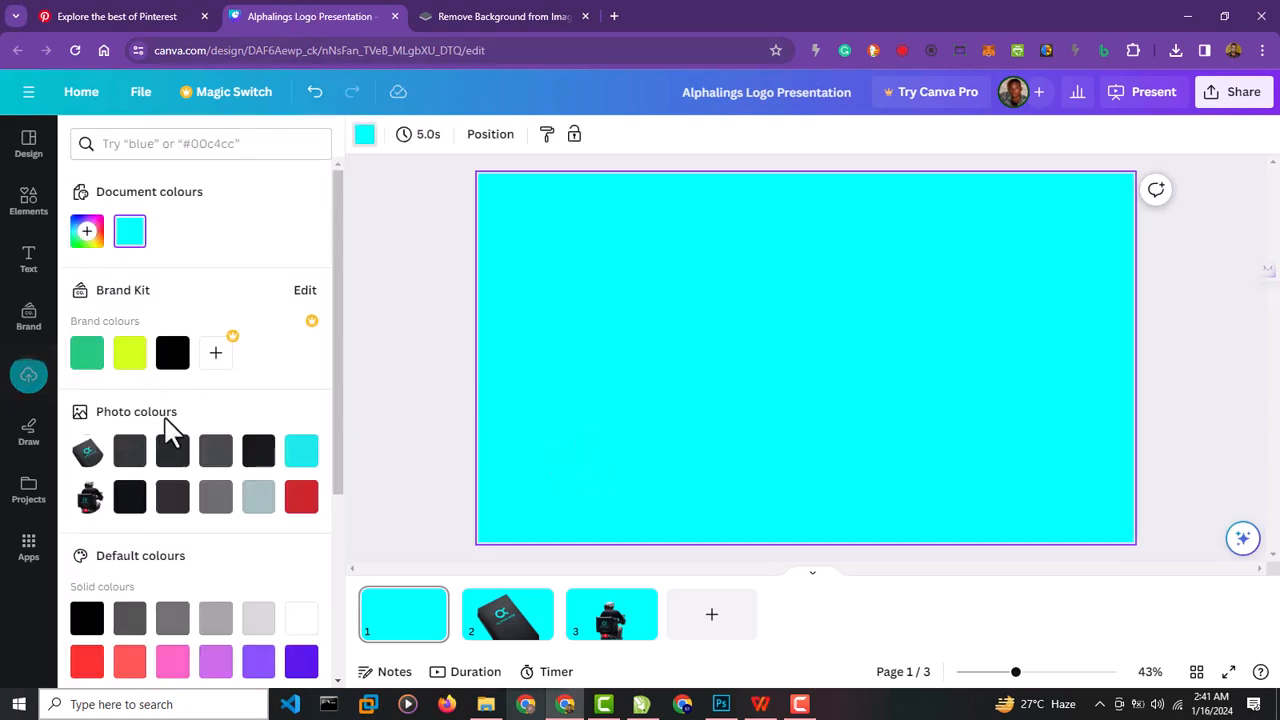
pyautogui.click(173, 355)
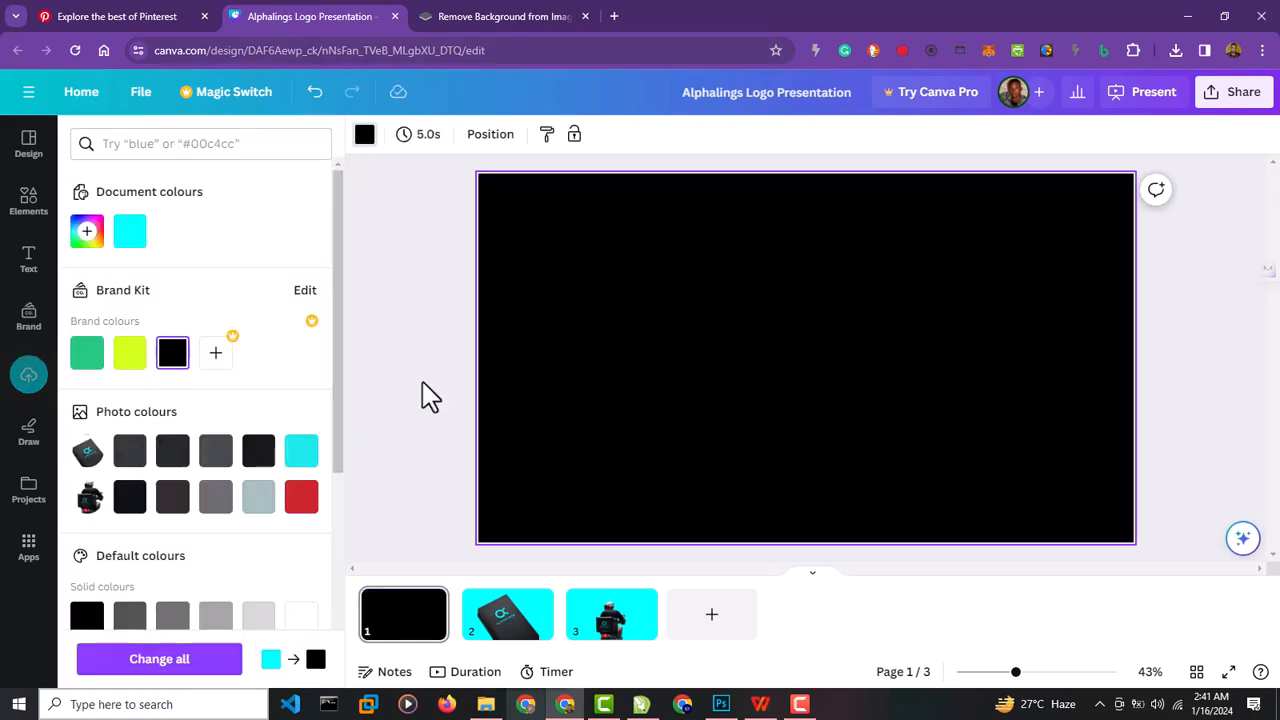
# Place the cyan Alphalings logo on page 1 and move it slightly up from the page centre.
pyautogui.click(28, 375)
pyautogui.click(192, 362)
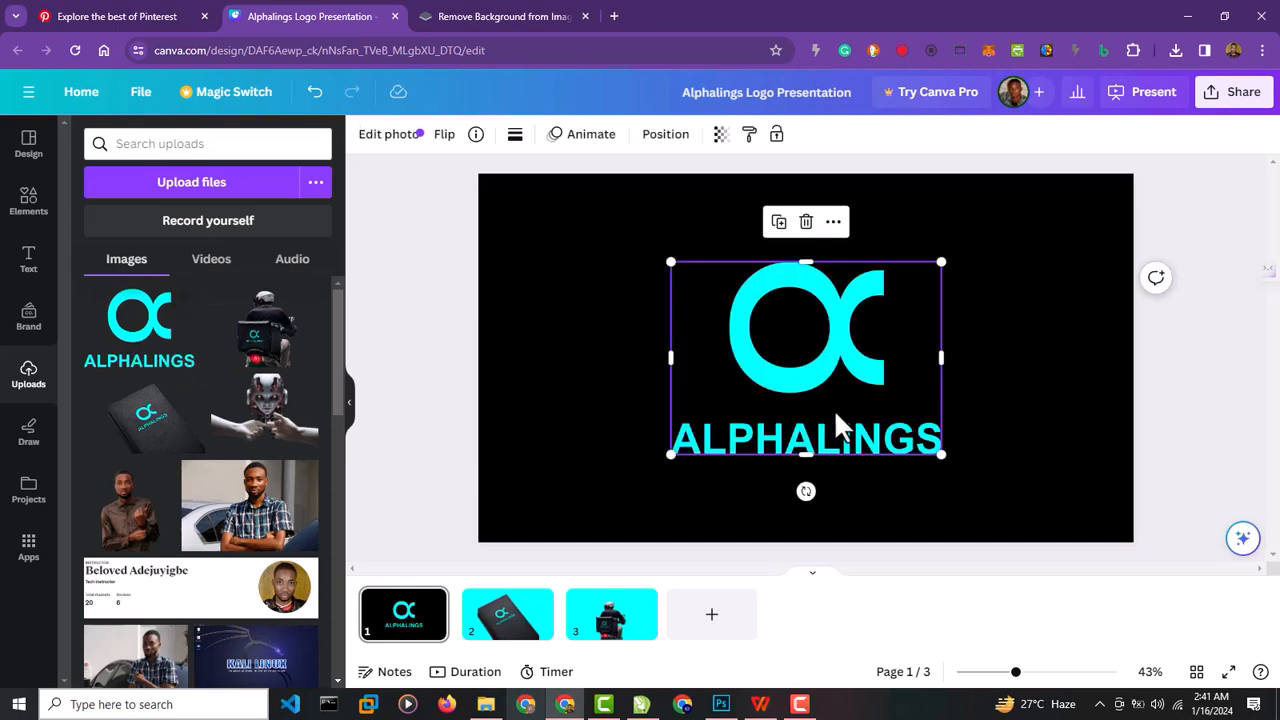
pyautogui.click(634, 420)
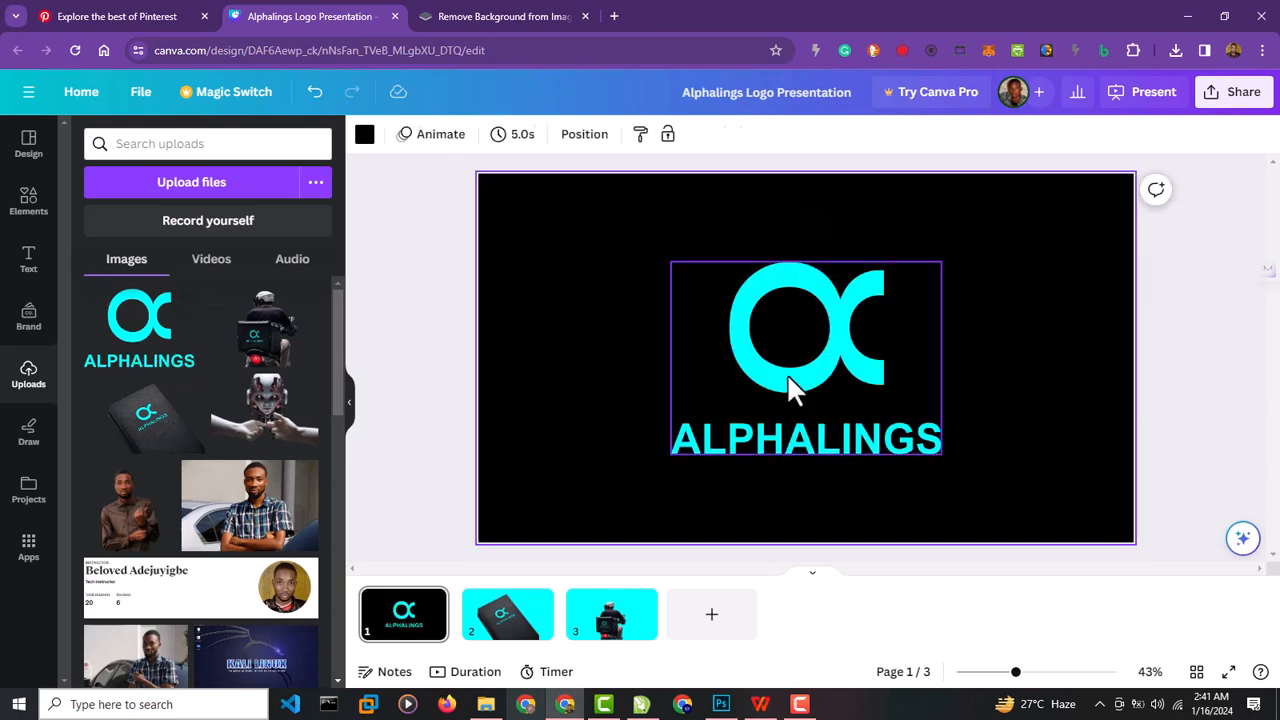
pyautogui.moveTo(790, 388)
pyautogui.mouseDown()
pyautogui.moveTo(794, 351)
pyautogui.moveTo(794, 370)
pyautogui.mouseUp()
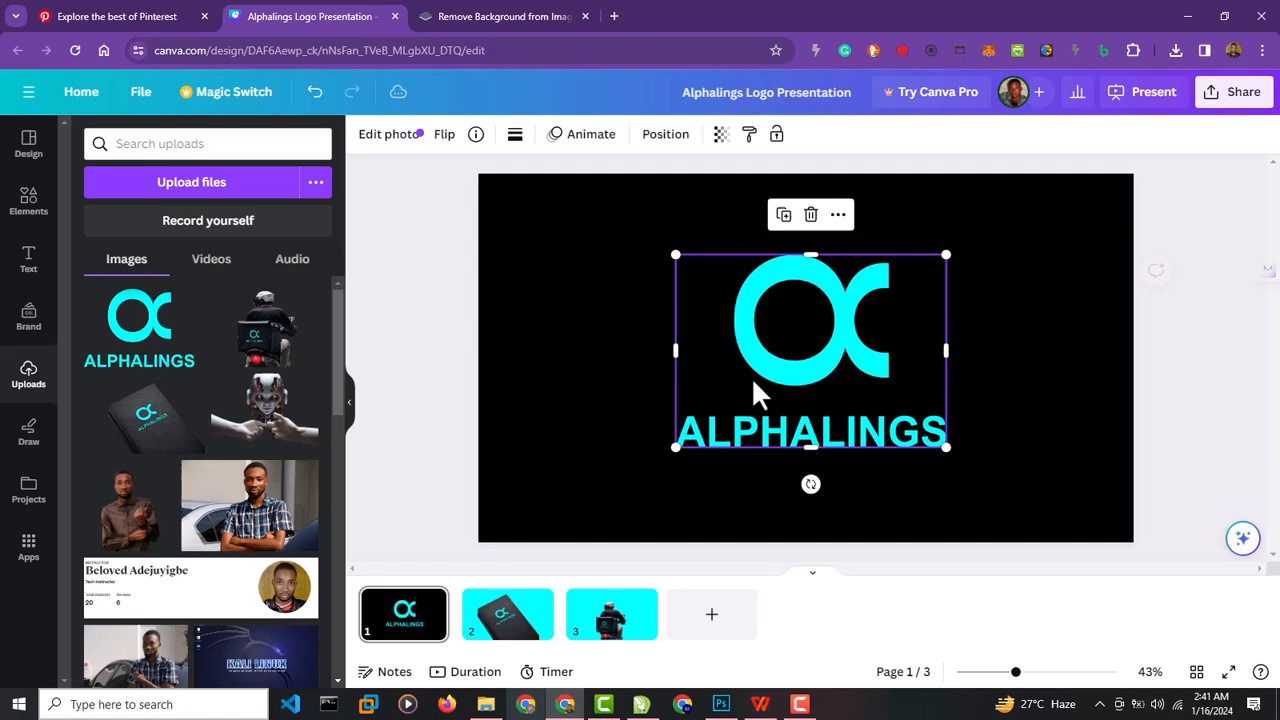
pyautogui.click(390, 460)
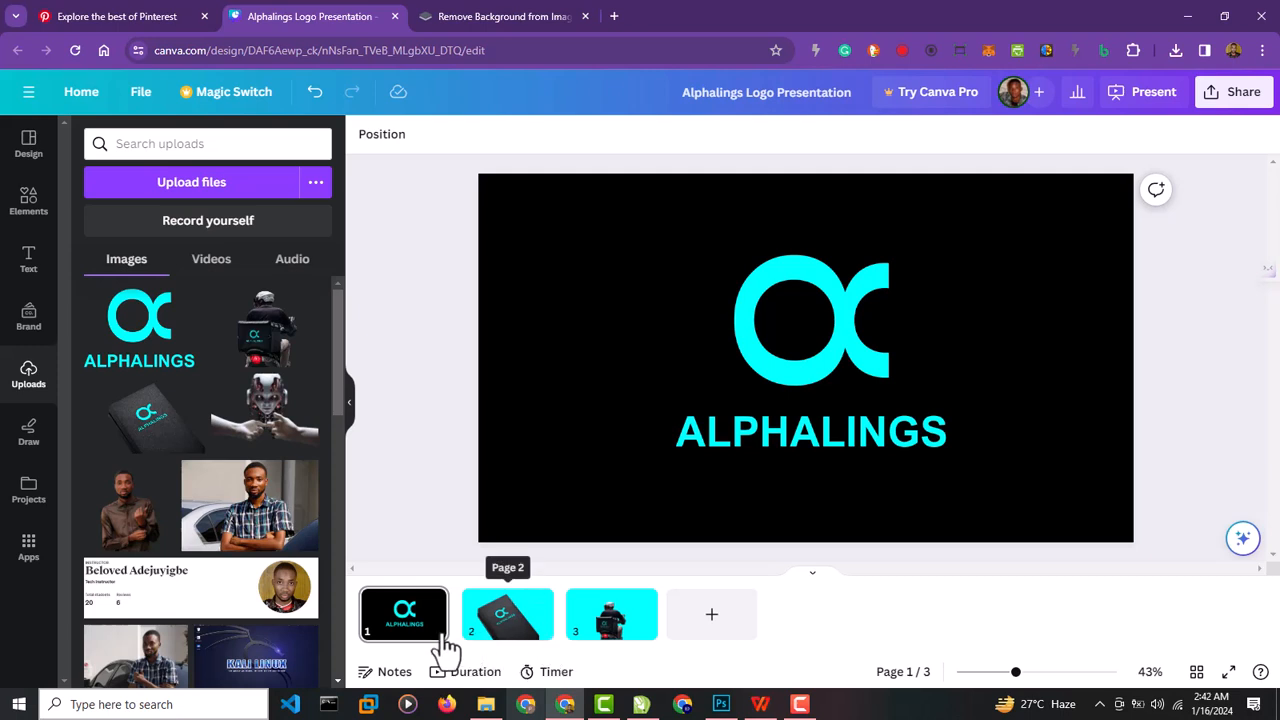
# Add the notebook mockup to page 1, align it with the upper-left page corner and enlarge it to fill most of the page.
pyautogui.click(172, 437)
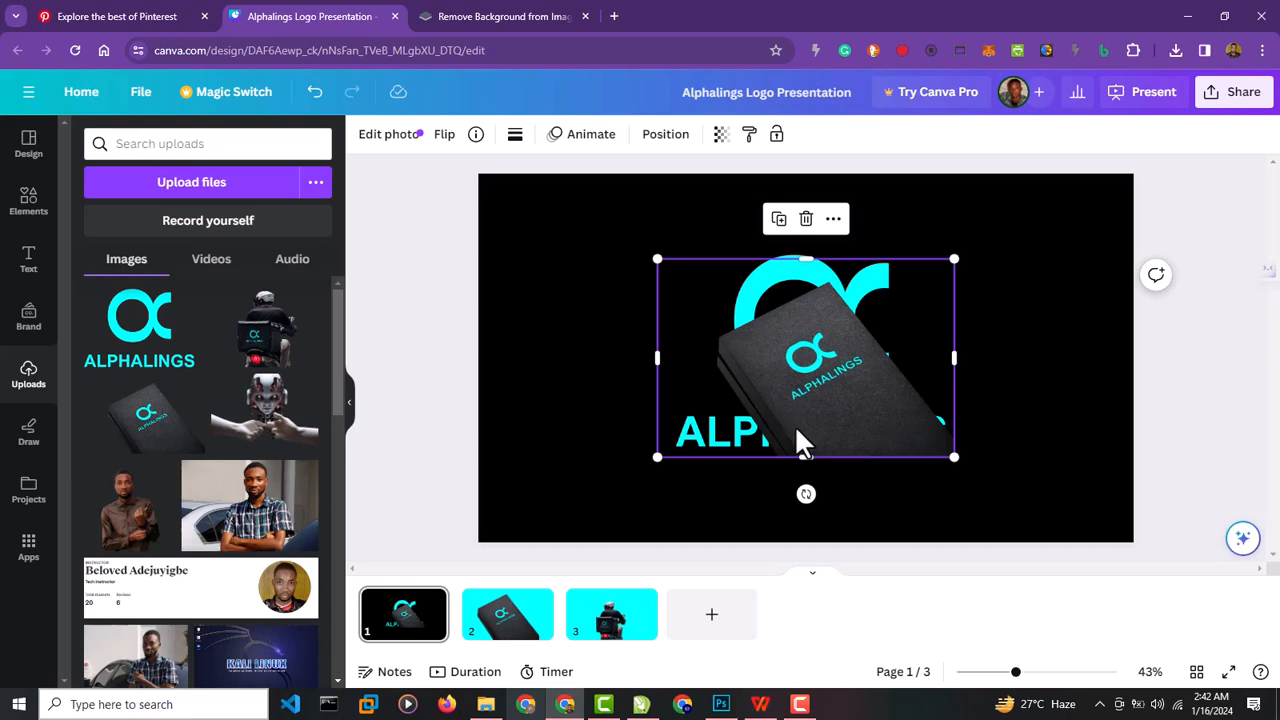
pyautogui.moveTo(800, 440); pyautogui.dragTo(570, 292)
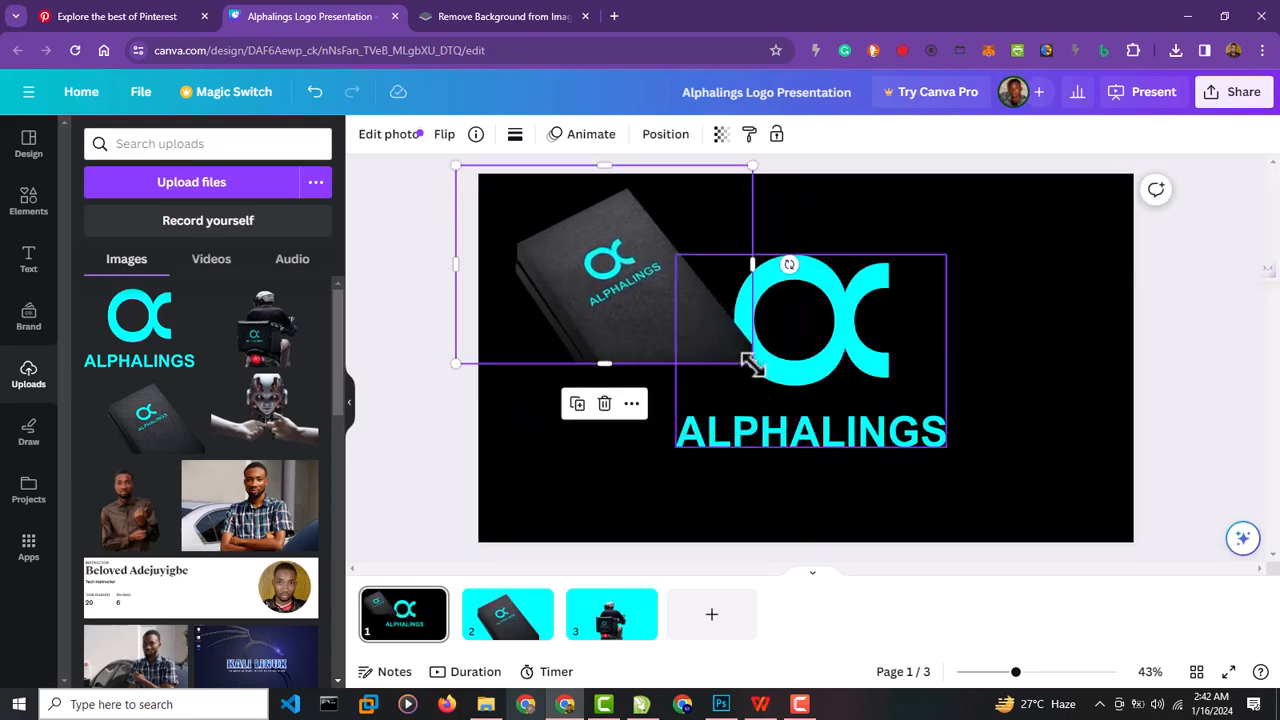
pyautogui.moveTo(752, 364); pyautogui.dragTo(1080, 494)
pyautogui.click(1180, 380)
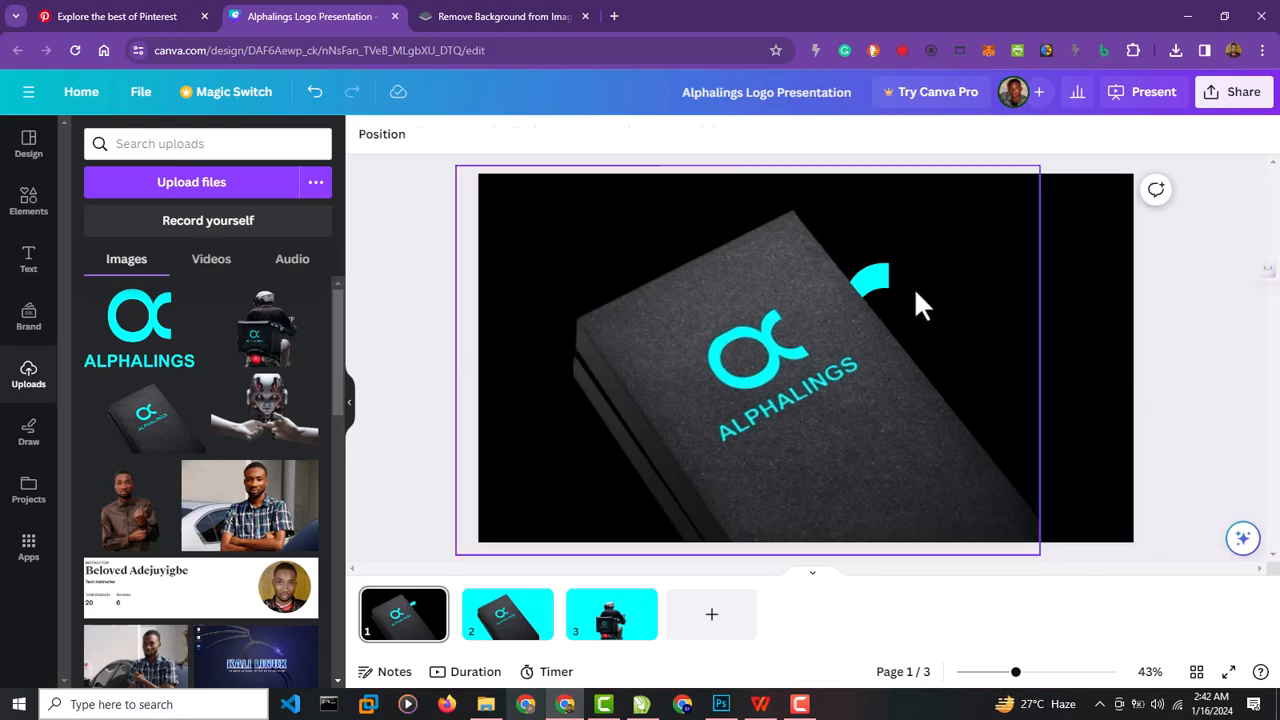
# Send the enlarged notebook mockup to the back, behind the Alphalings logo on page 1.
pyautogui.click(895, 286)
pyautogui.rightClick(895, 286)
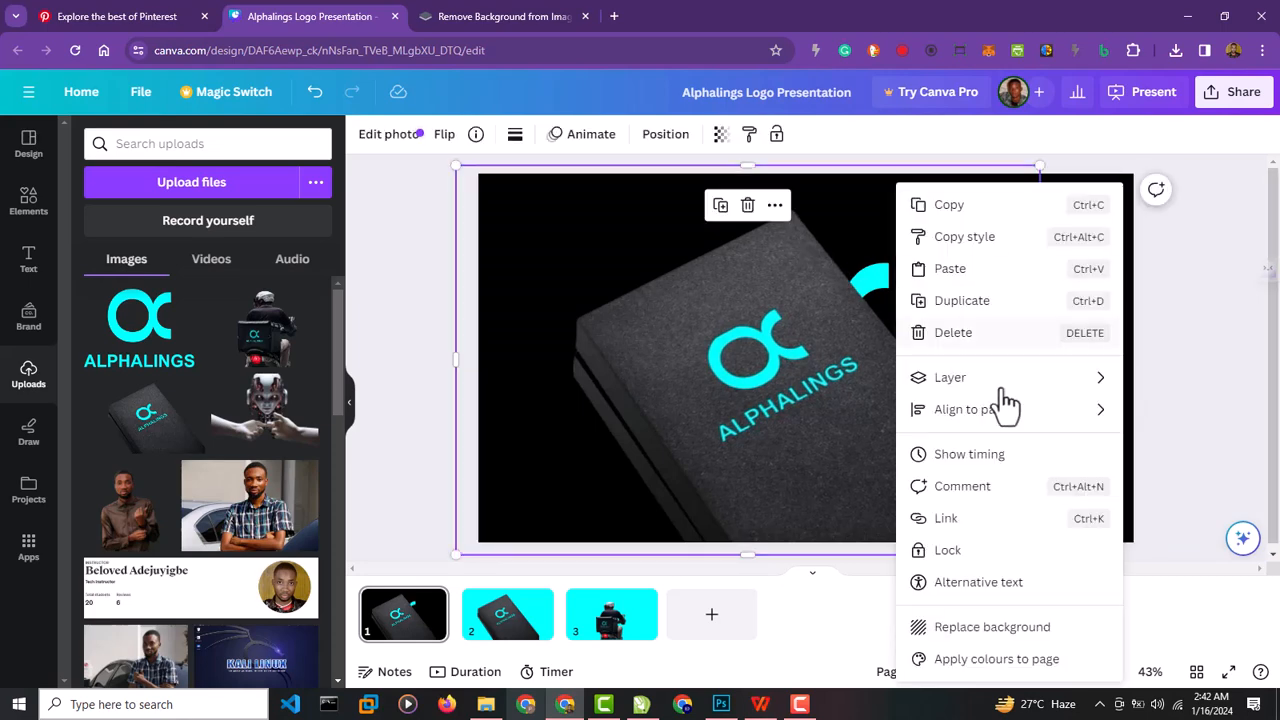
pyautogui.moveTo(1058, 384)
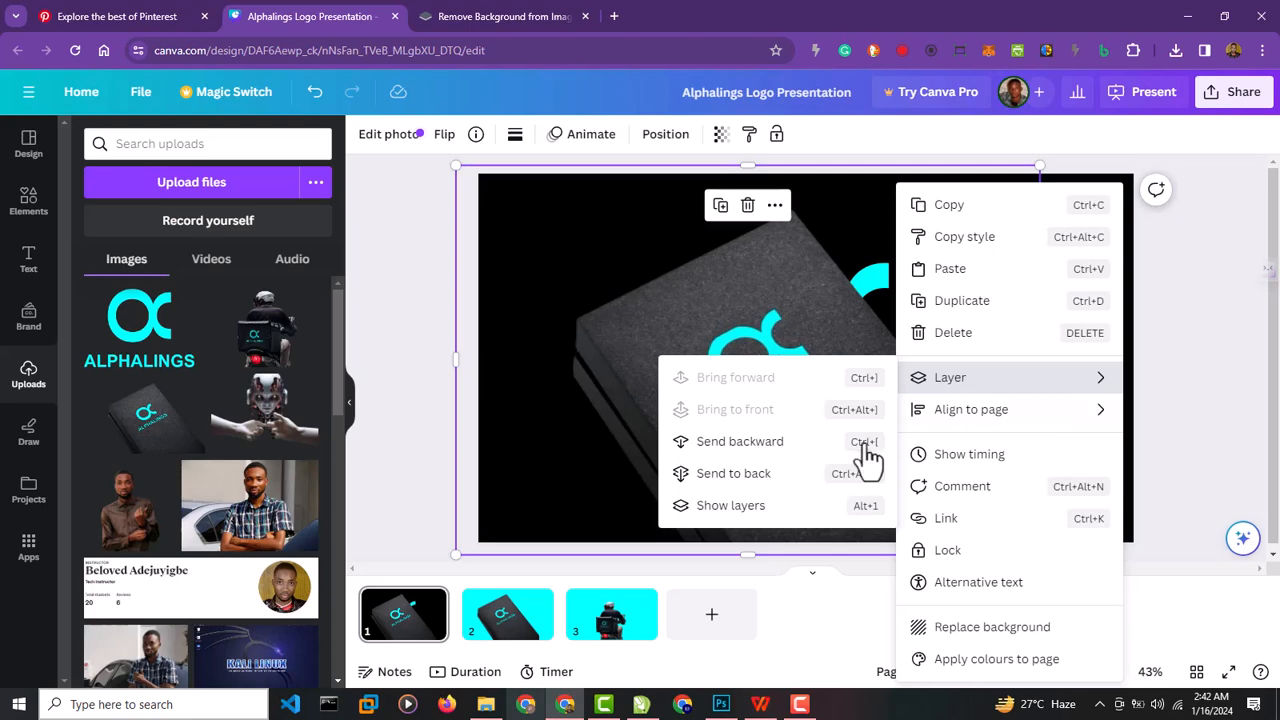
pyautogui.click(799, 476)
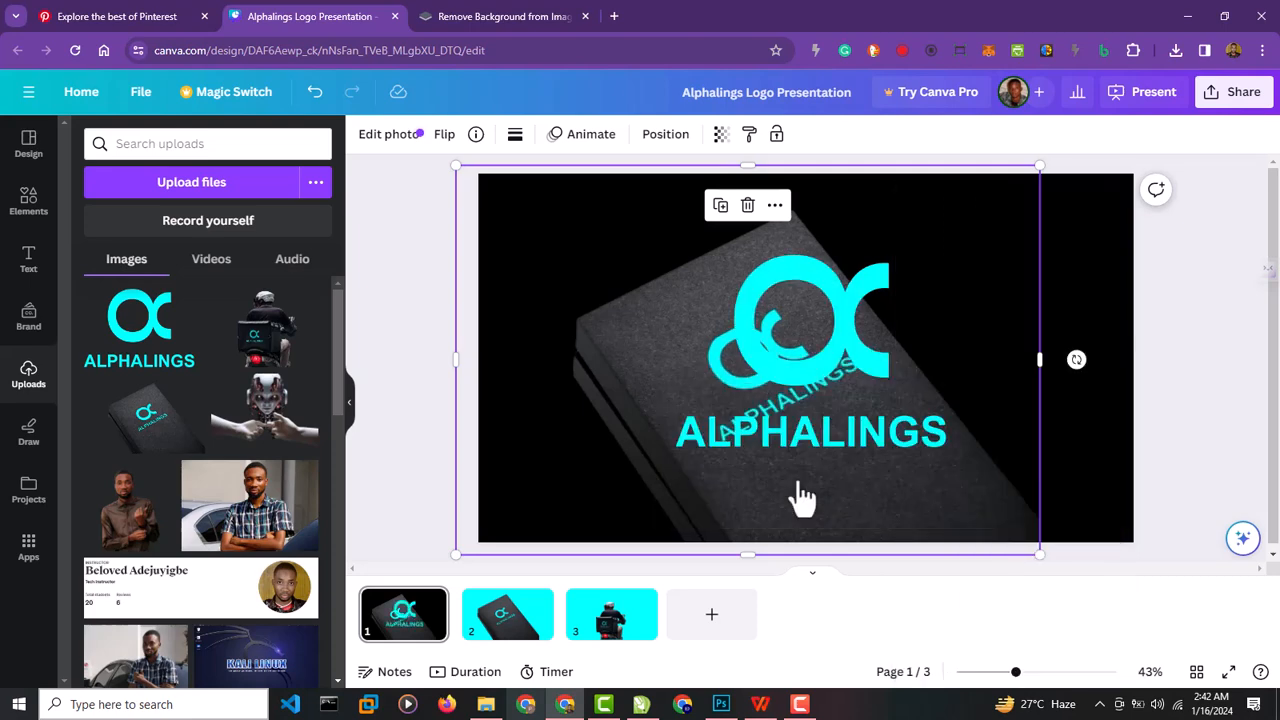
pyautogui.click(1189, 337)
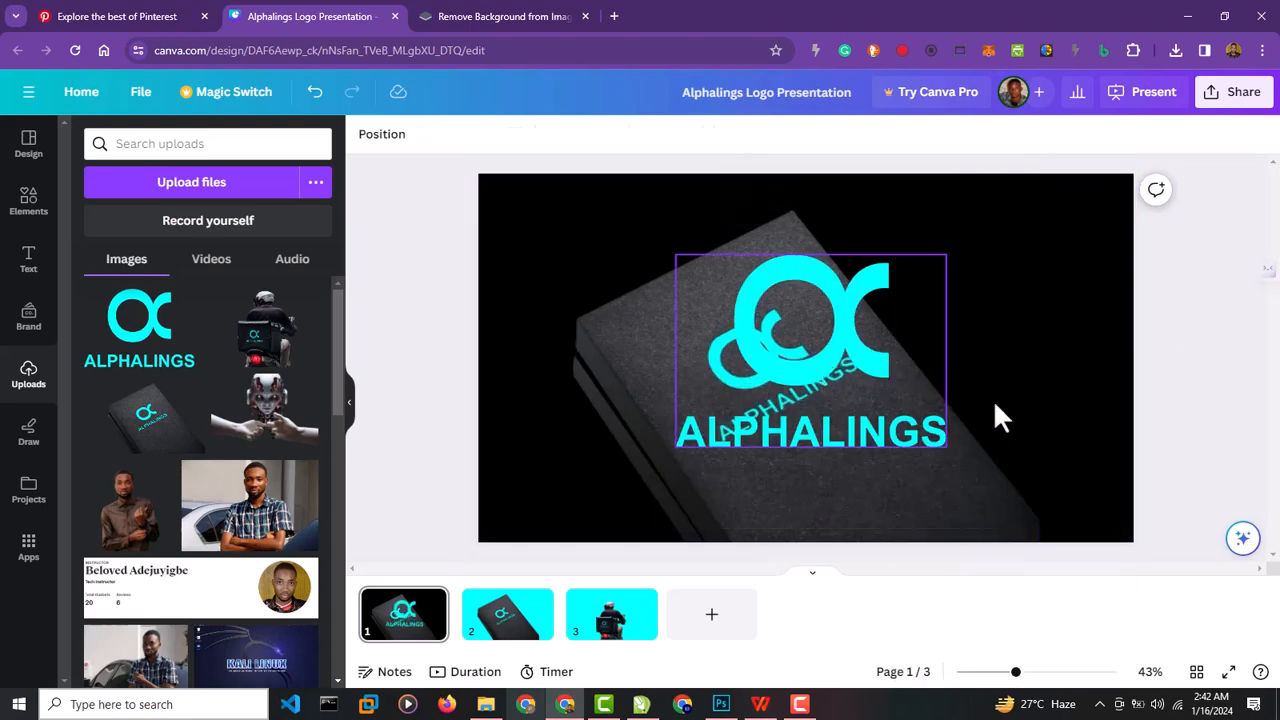
# Move the Alphalings logo off the notebook mockup so it partly overhangs page 1's right edge.
pyautogui.moveTo(823, 363); pyautogui.dragTo(1171, 355)
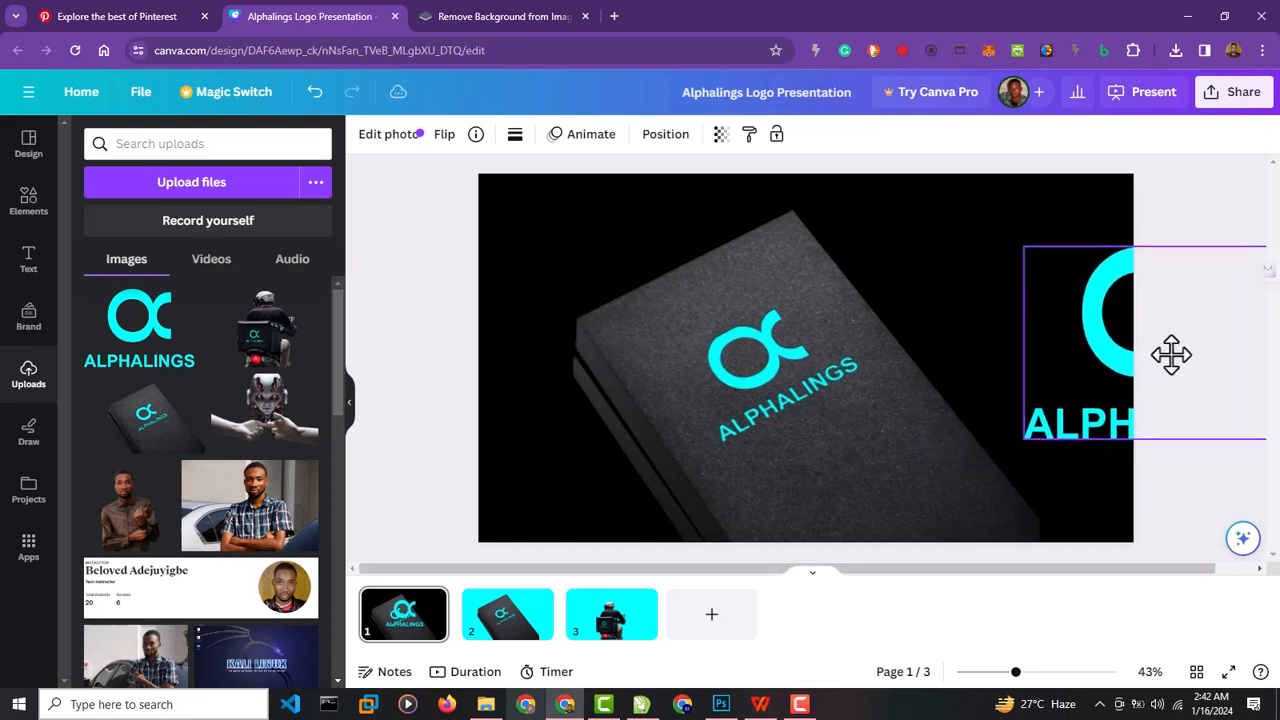
pyautogui.click(816, 404)
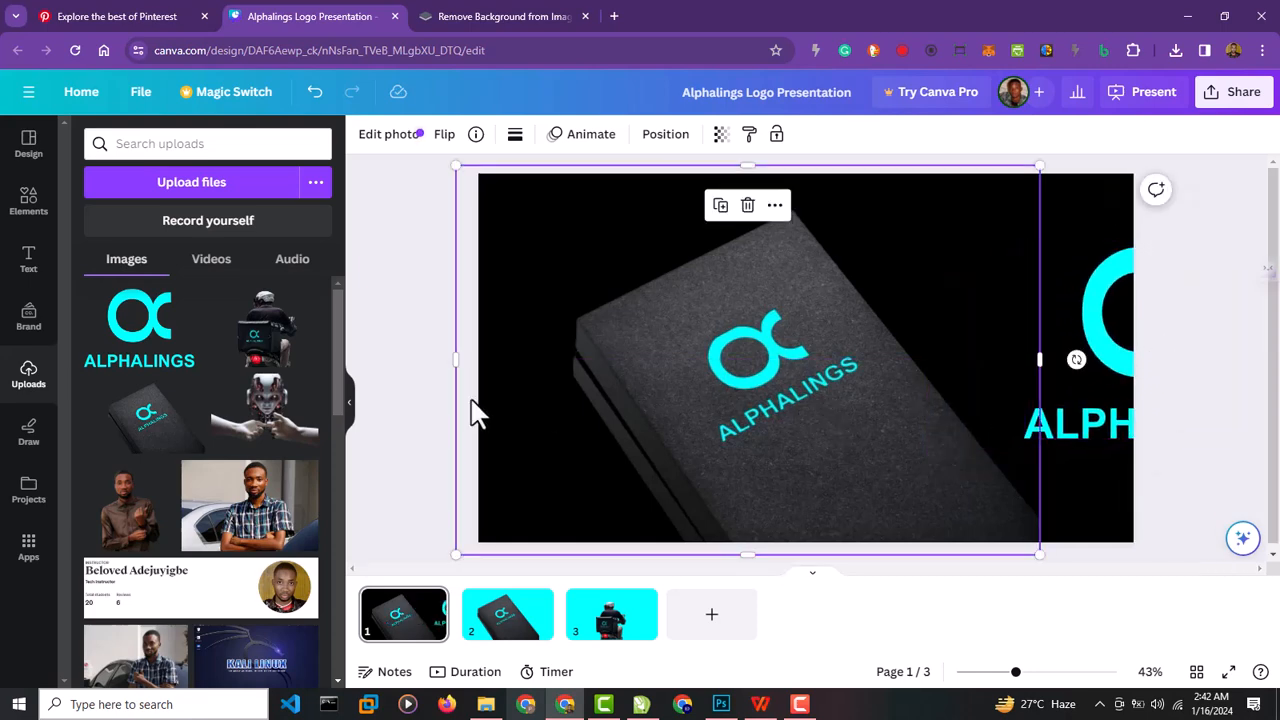
pyautogui.click(413, 390)
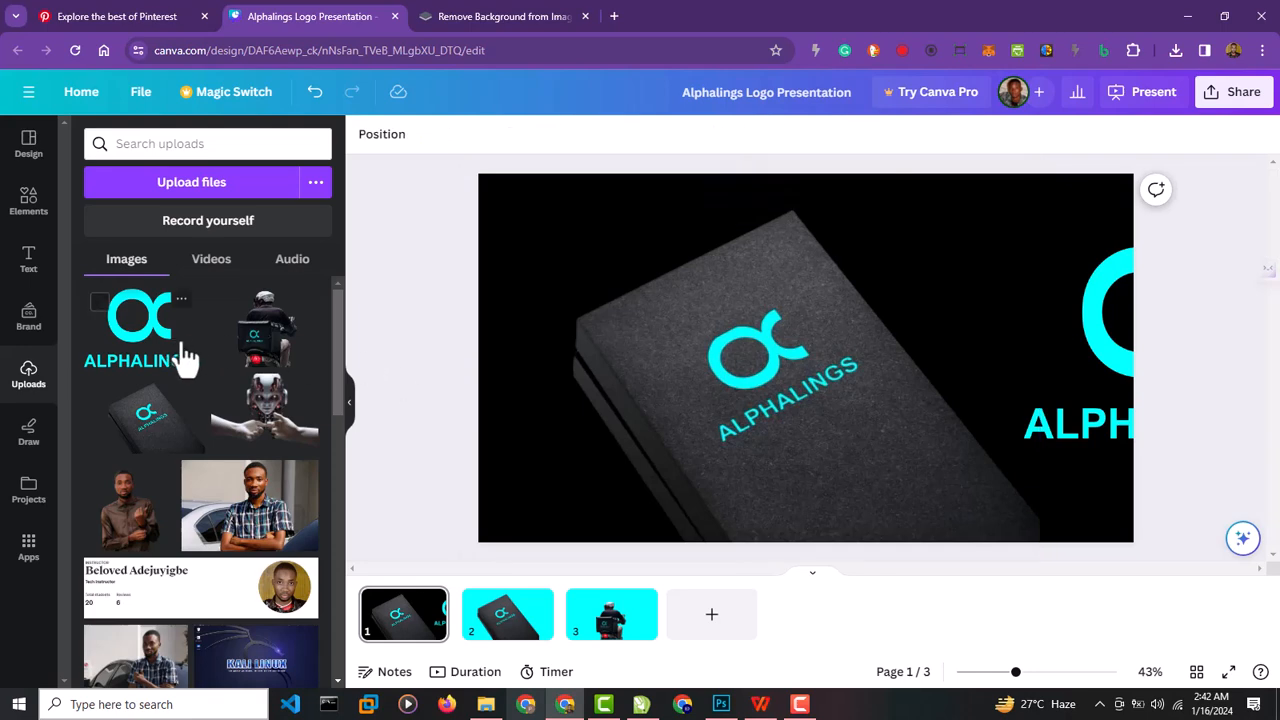
# Search the elements for a rectangle, add the shape to page 1 and move it to the upper-left page corner.
pyautogui.click(38, 222)
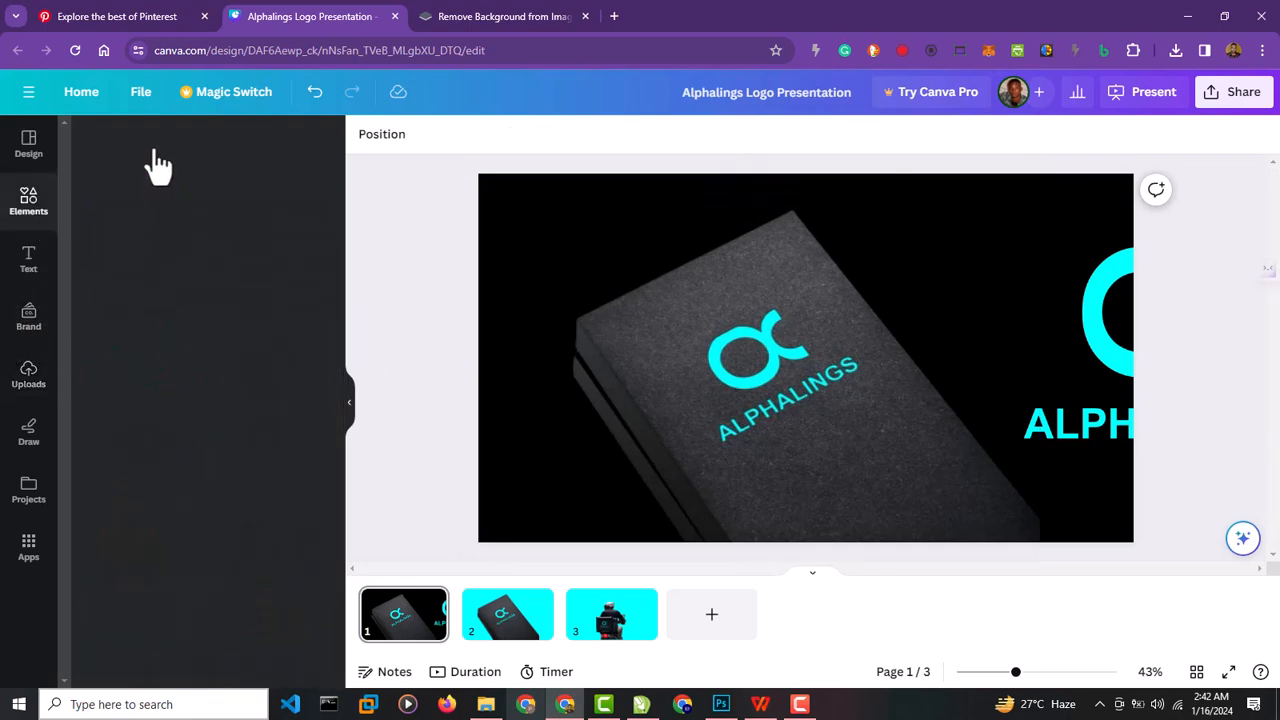
pyautogui.click(158, 143)
pyautogui.write('re')
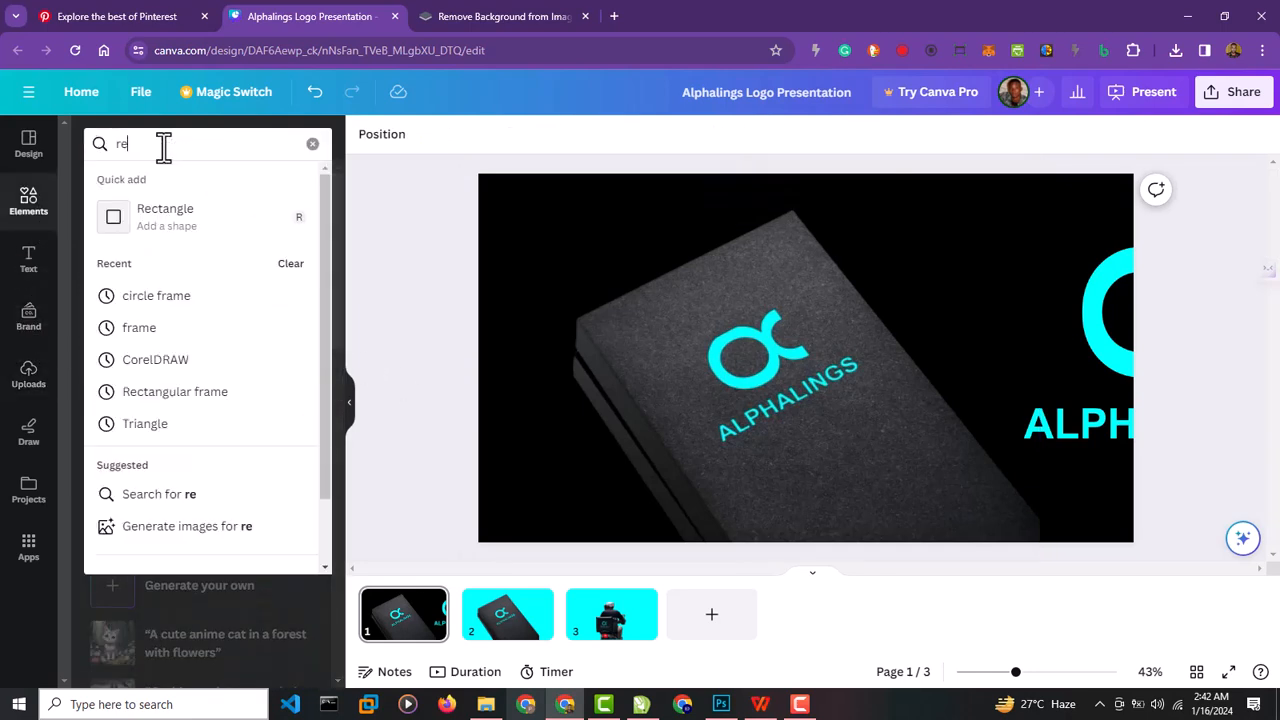
pyautogui.click(289, 264)
pyautogui.press('Return')
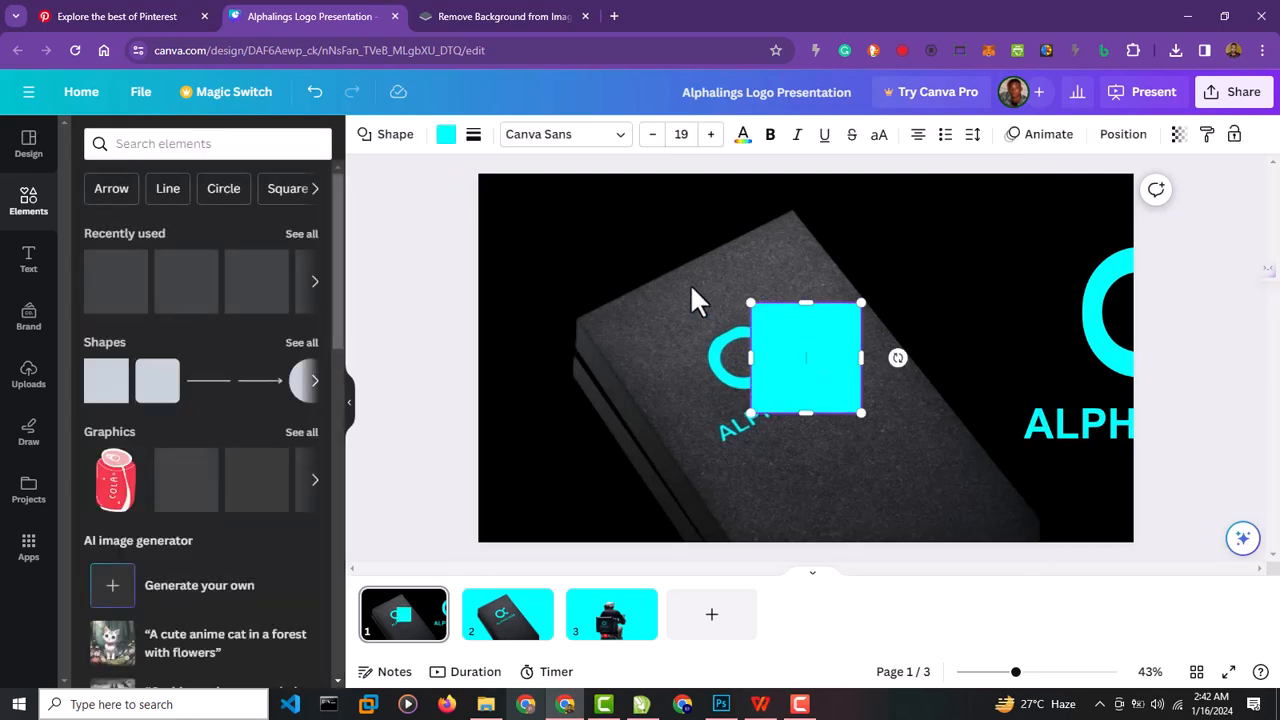
pyautogui.moveTo(800, 340); pyautogui.dragTo(515, 208)
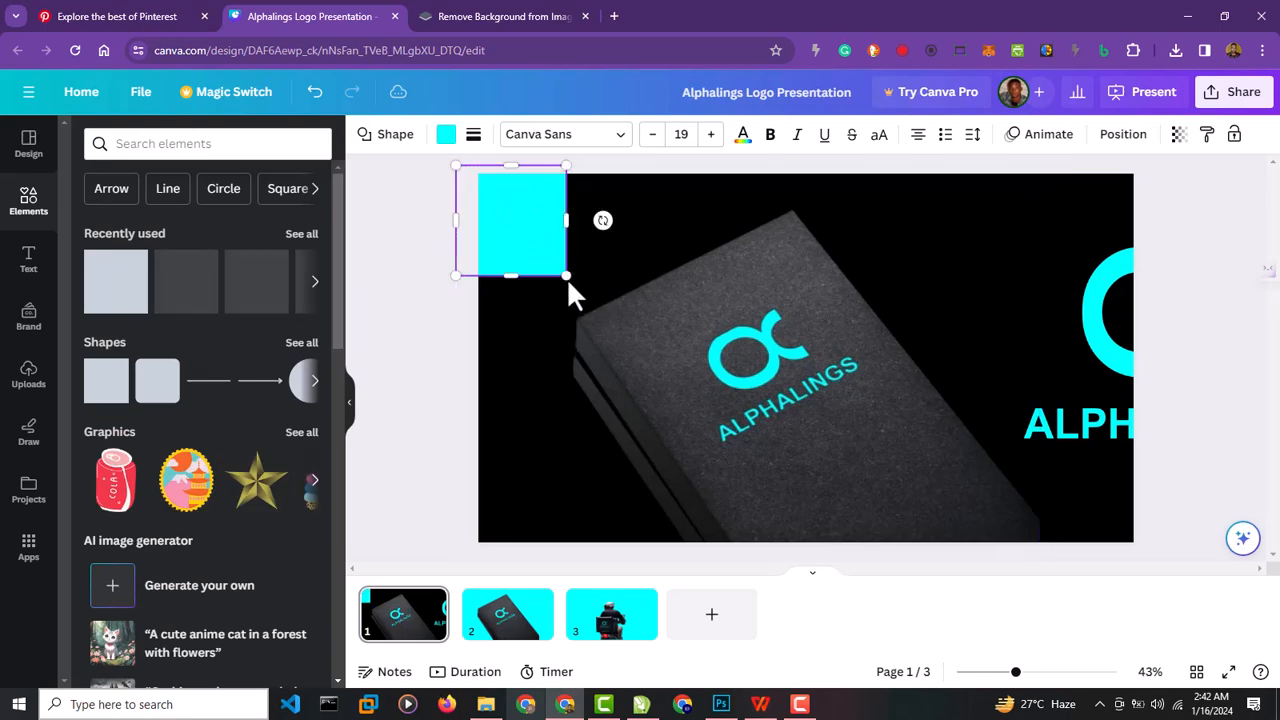
# Enlarge the cyan rectangle to cover all of page 1, and delete the logo overhanging the right edge.
pyautogui.moveTo(566, 276); pyautogui.dragTo(830, 447)
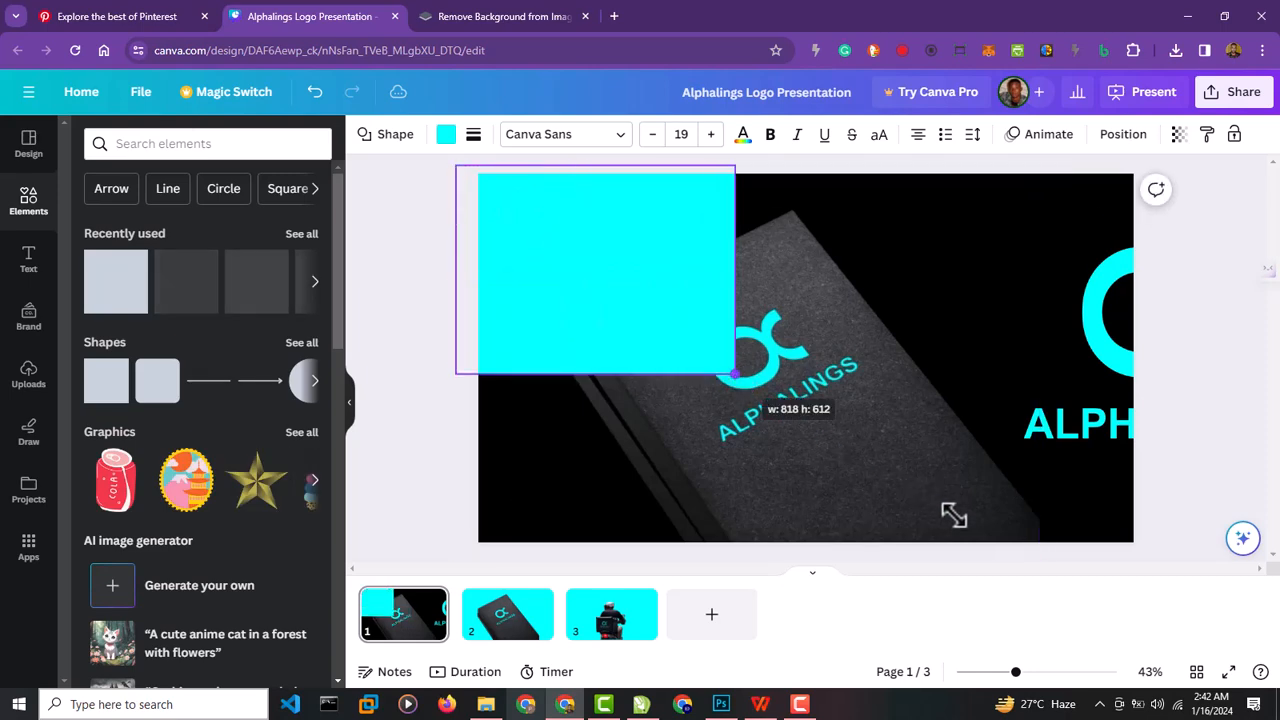
pyautogui.moveTo(953, 515); pyautogui.dragTo(1095, 580)
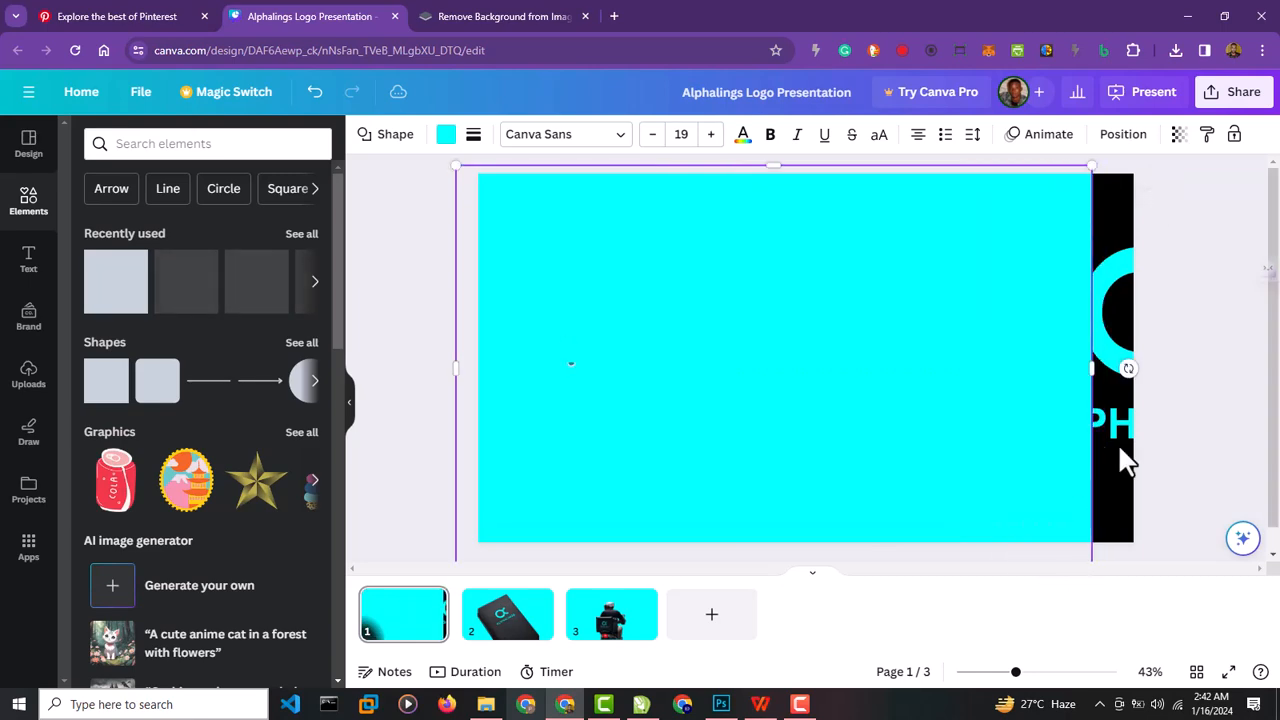
pyautogui.click(1125, 448)
pyautogui.press('Delete')
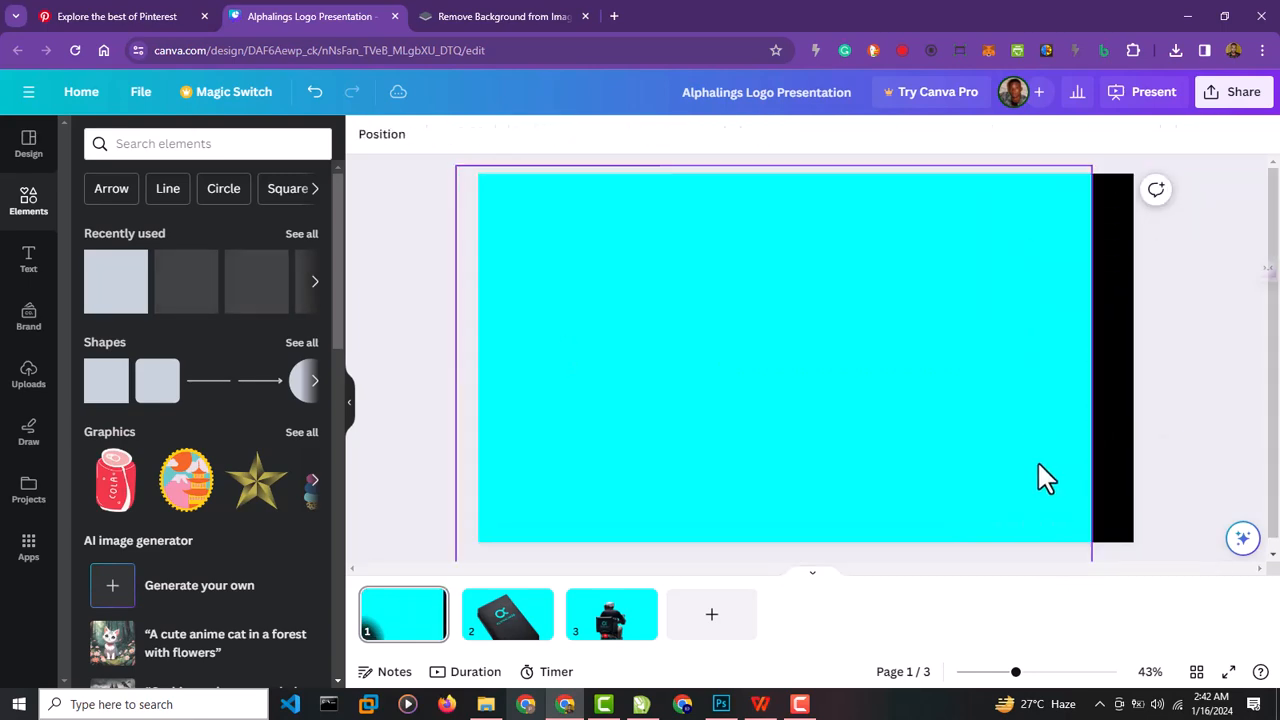
pyautogui.click(1080, 178)
pyautogui.moveTo(1132, 155); pyautogui.dragTo(1162, 156)
# Recolour the page-covering rectangle with the mid-grey photo colour and set its transparency to 85.
pyautogui.click(448, 134)
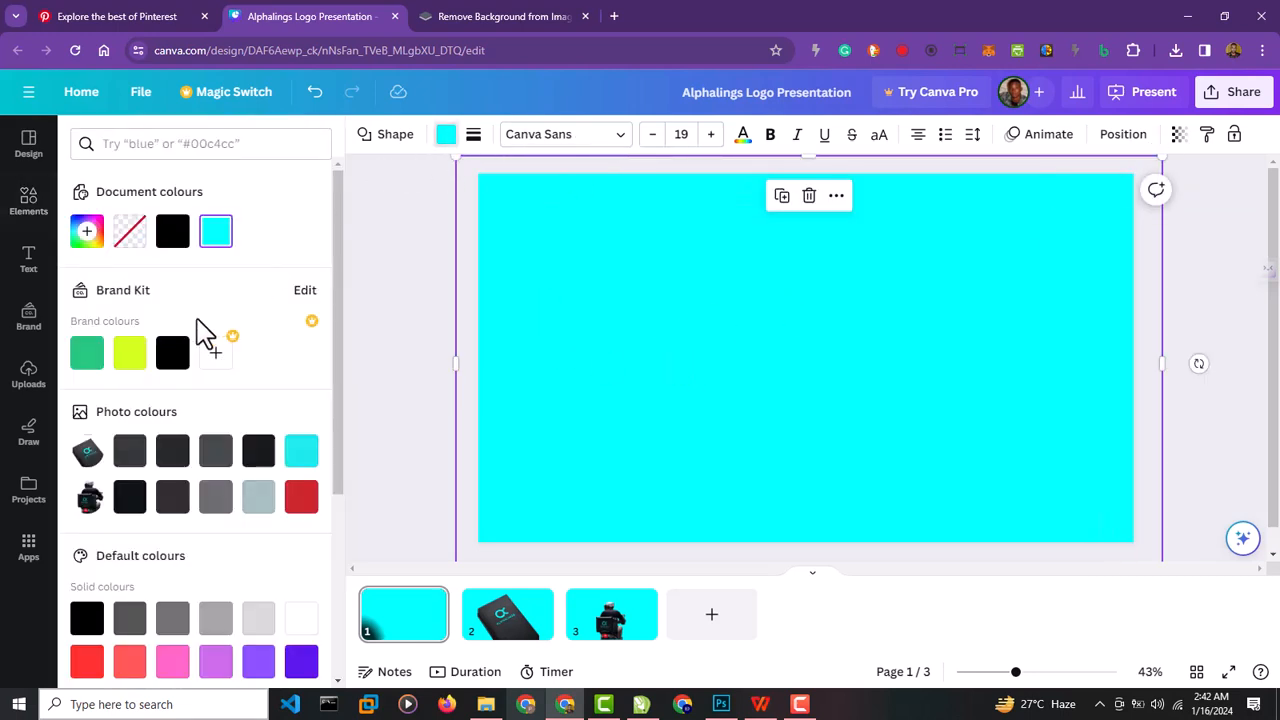
pyautogui.click(214, 498)
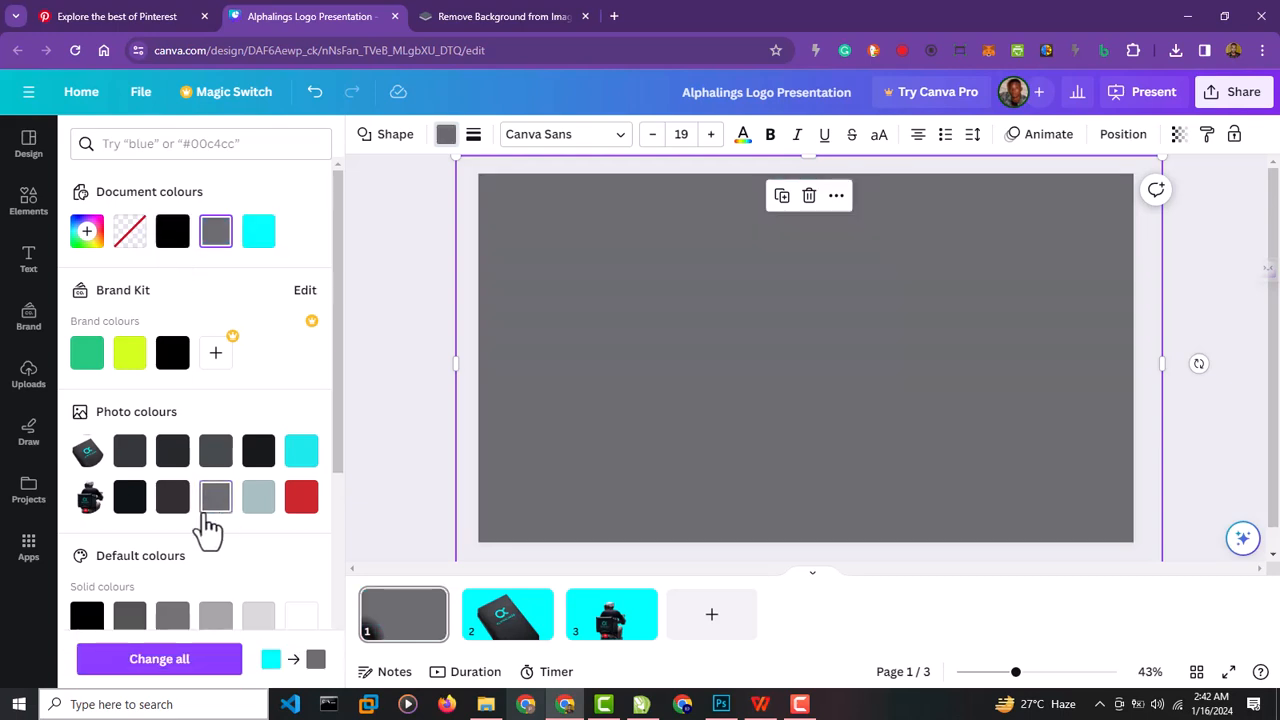
pyautogui.click(1178, 138)
pyautogui.moveTo(1172, 215)
pyautogui.mouseDown()
pyautogui.moveTo(1104, 222)
pyautogui.moveTo(1148, 213)
pyautogui.moveTo(1161, 195)
pyautogui.mouseUp()
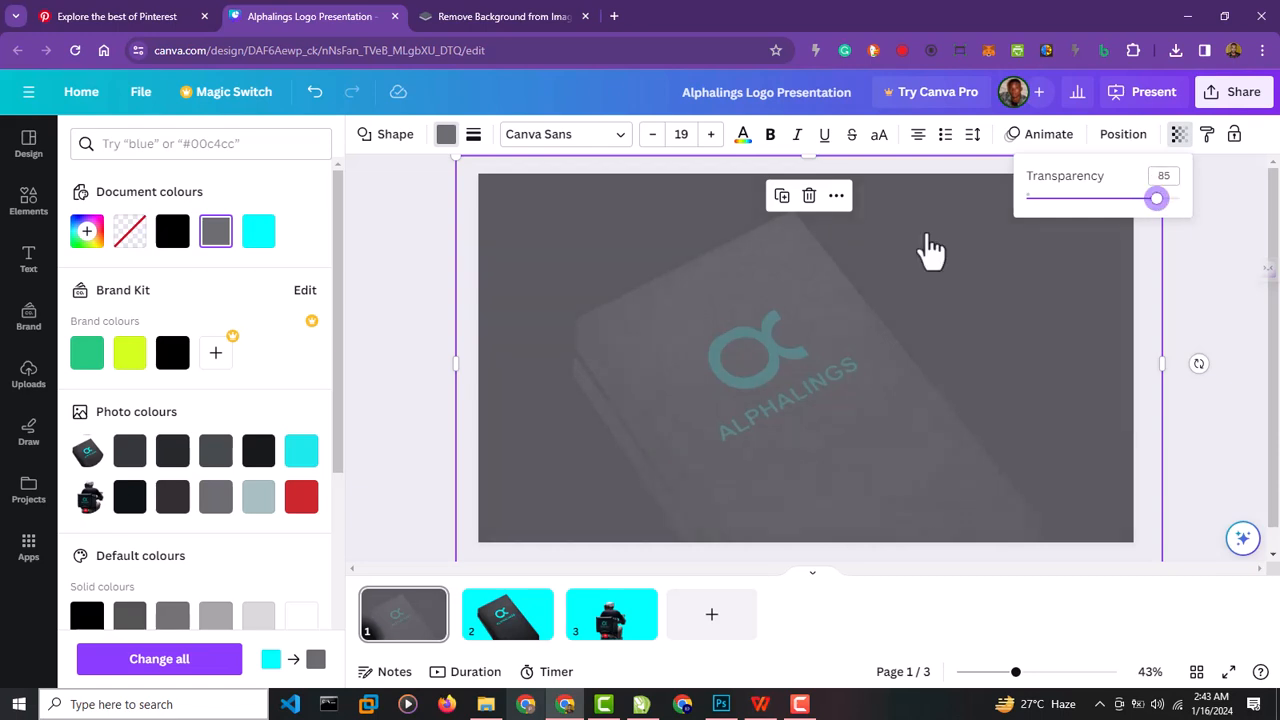
pyautogui.click(431, 400)
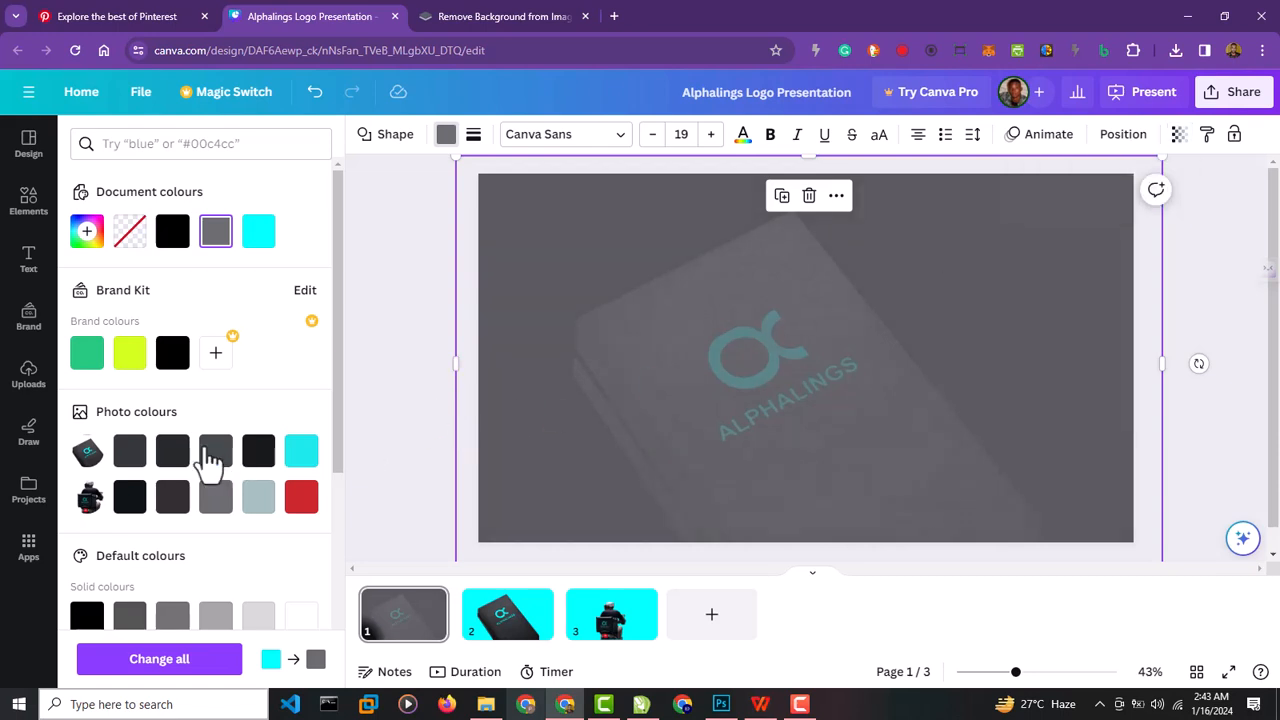
# Place the uploaded Alphalings logo over the grey overlay on page 1 and enlarge it.
pyautogui.click(29, 398)
pyautogui.click(114, 348)
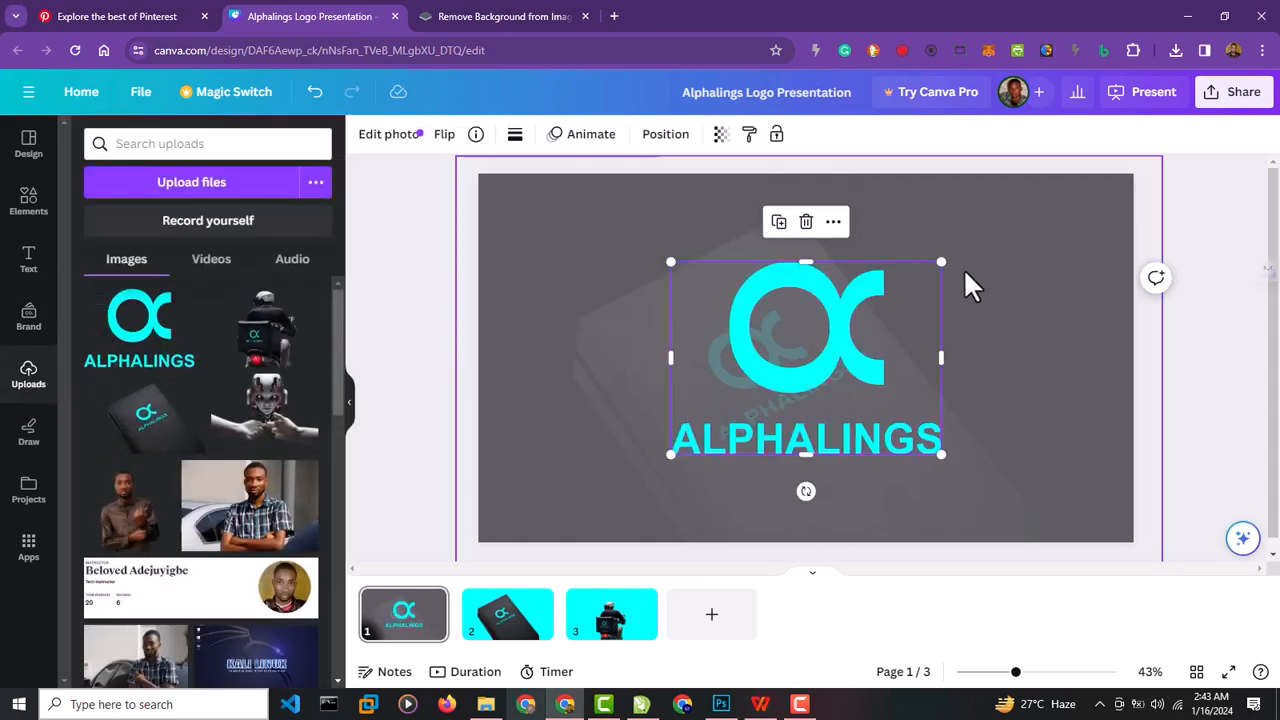
pyautogui.moveTo(949, 255); pyautogui.dragTo(984, 231)
pyautogui.moveTo(668, 456); pyautogui.dragTo(646, 470)
# Recolour the page-covering rectangle on page 1 white and set its transparency to 64.
pyautogui.click(645, 200)
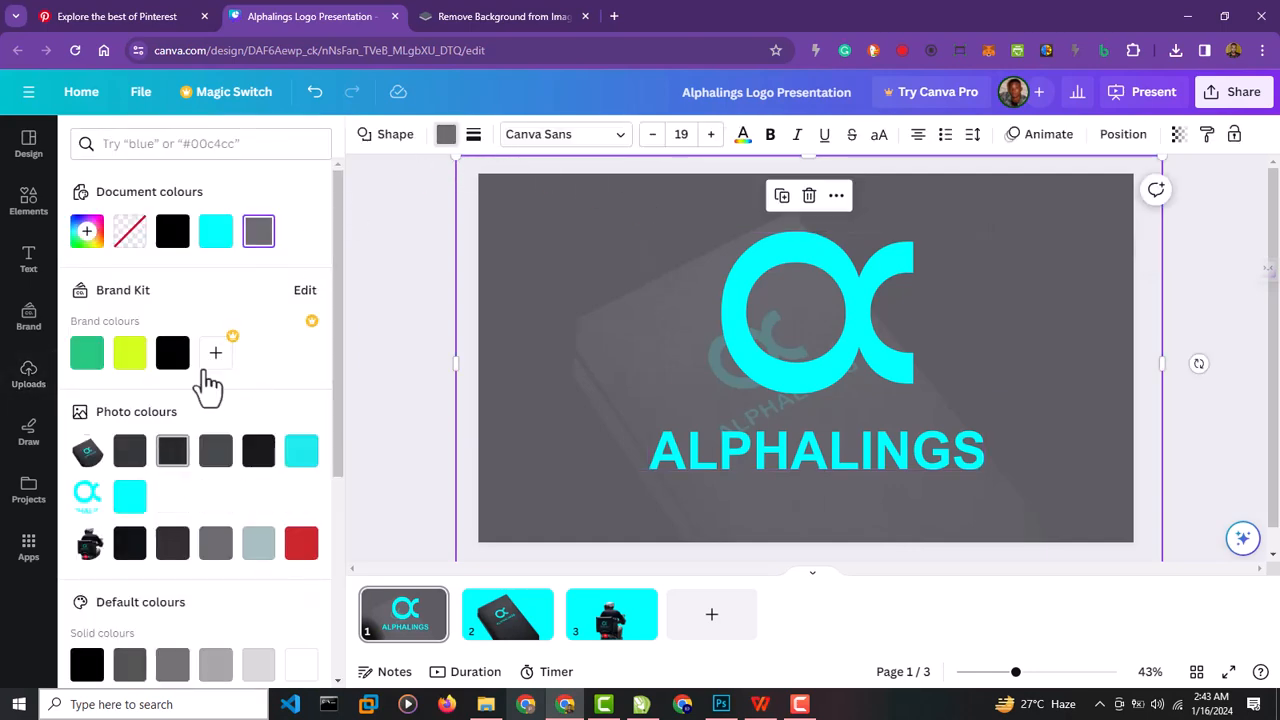
pyautogui.scroll(-3, 250, 490)
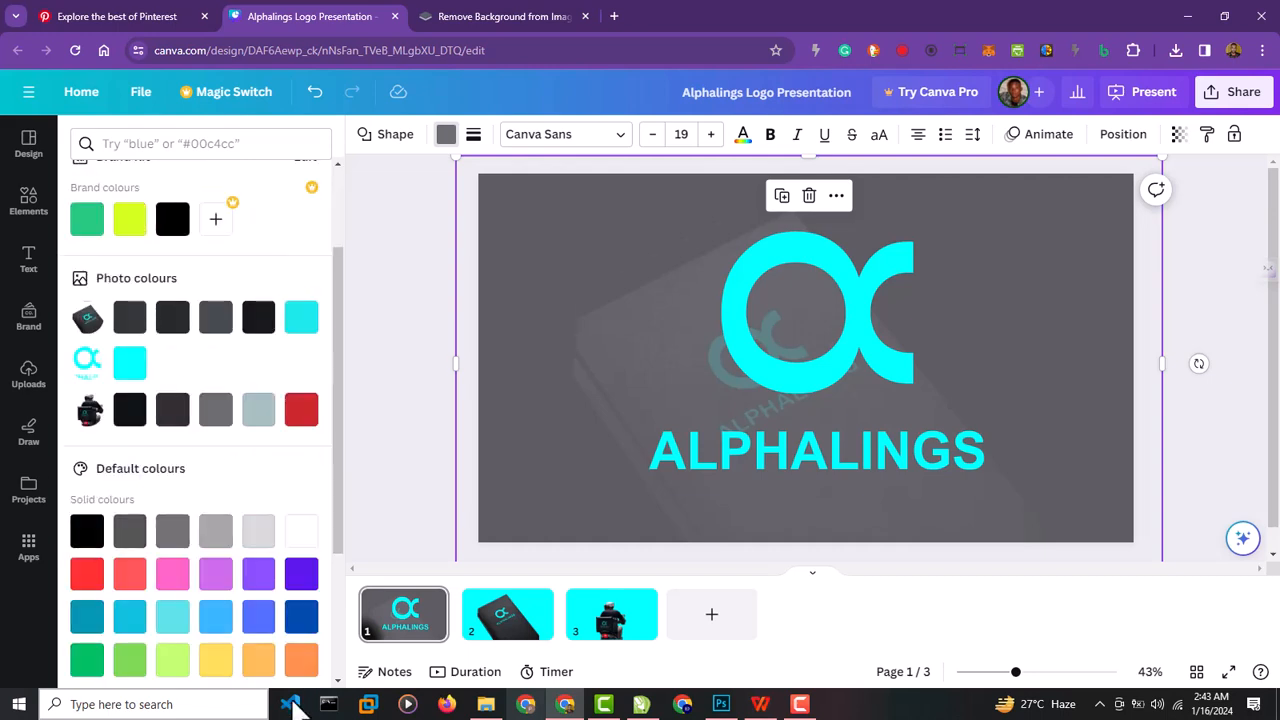
pyautogui.click(301, 531)
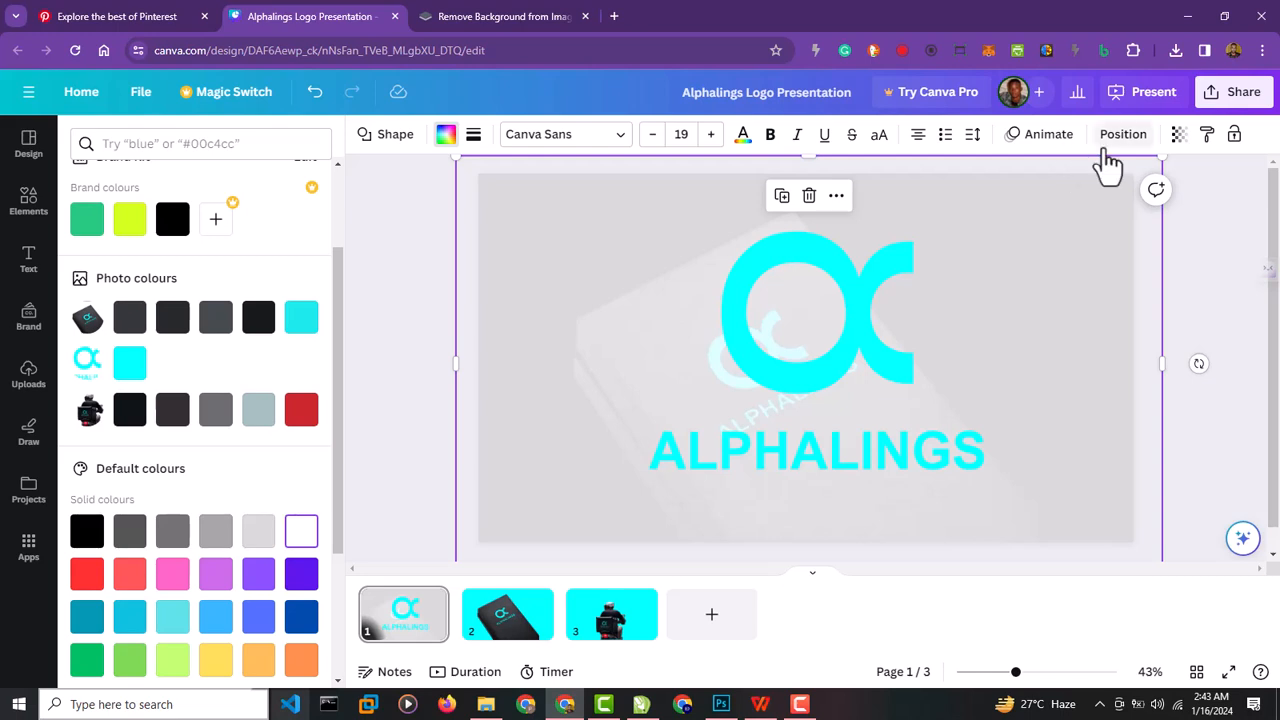
pyautogui.click(1180, 140)
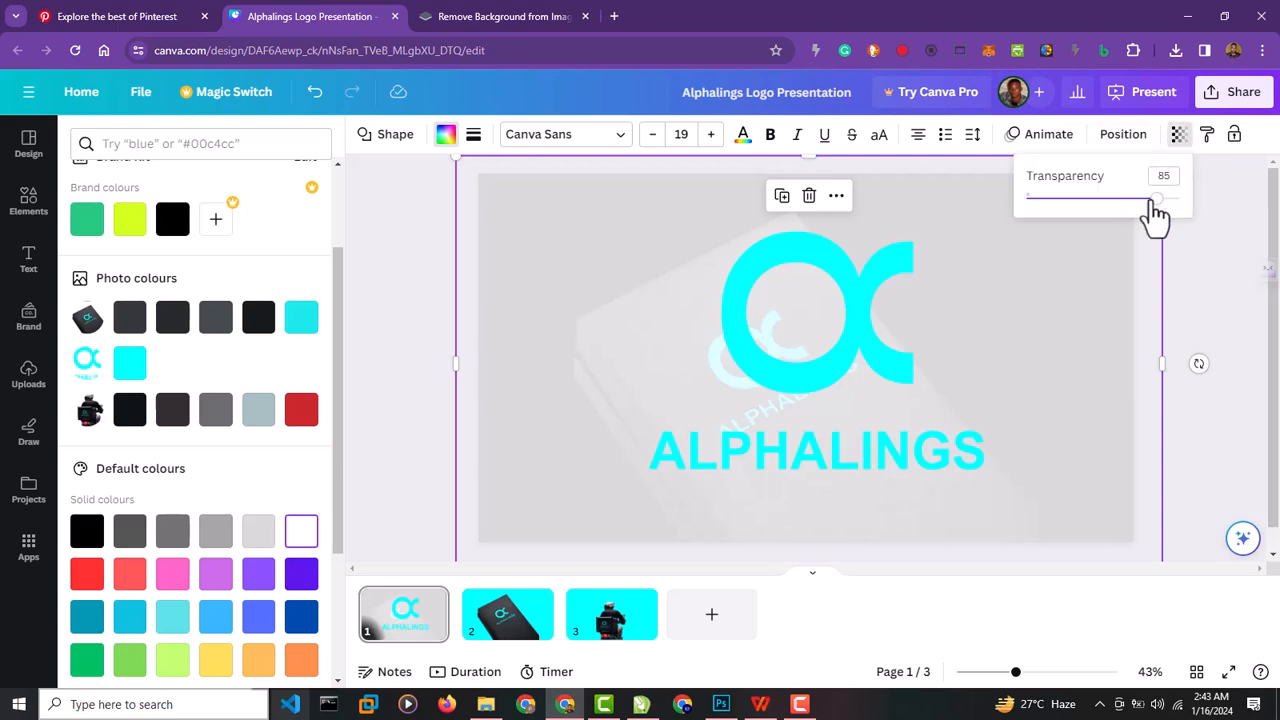
pyautogui.moveTo(1152, 200); pyautogui.dragTo(1124, 208)
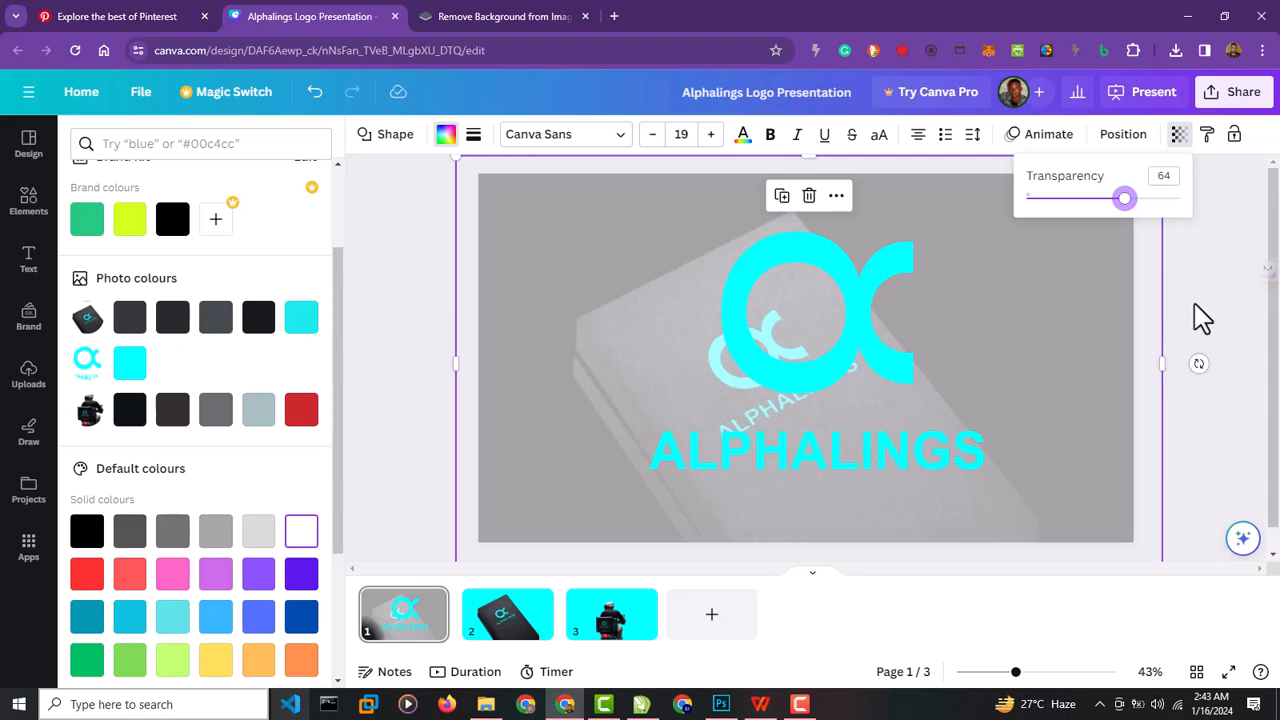
pyautogui.click(1181, 298)
# Delete the large Alphalings logo from page 1 and lower the white overlay's transparency value further.
pyautogui.click(800, 370)
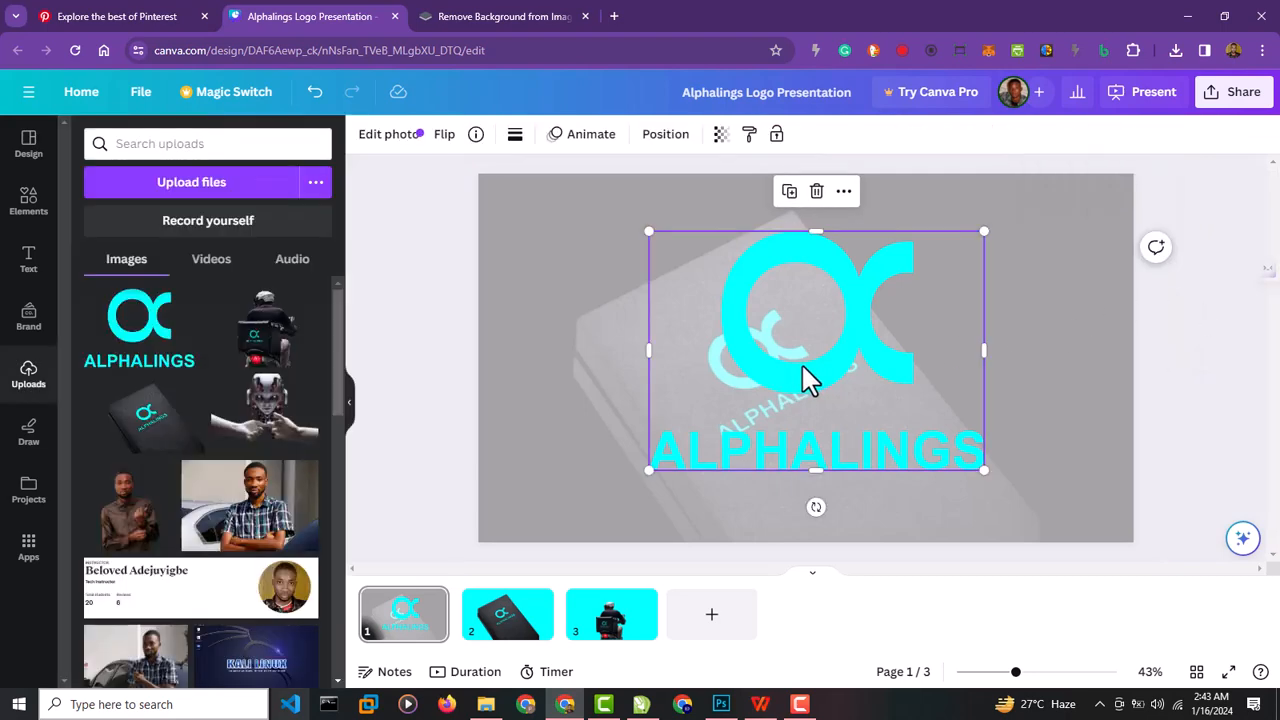
pyautogui.press('Delete')
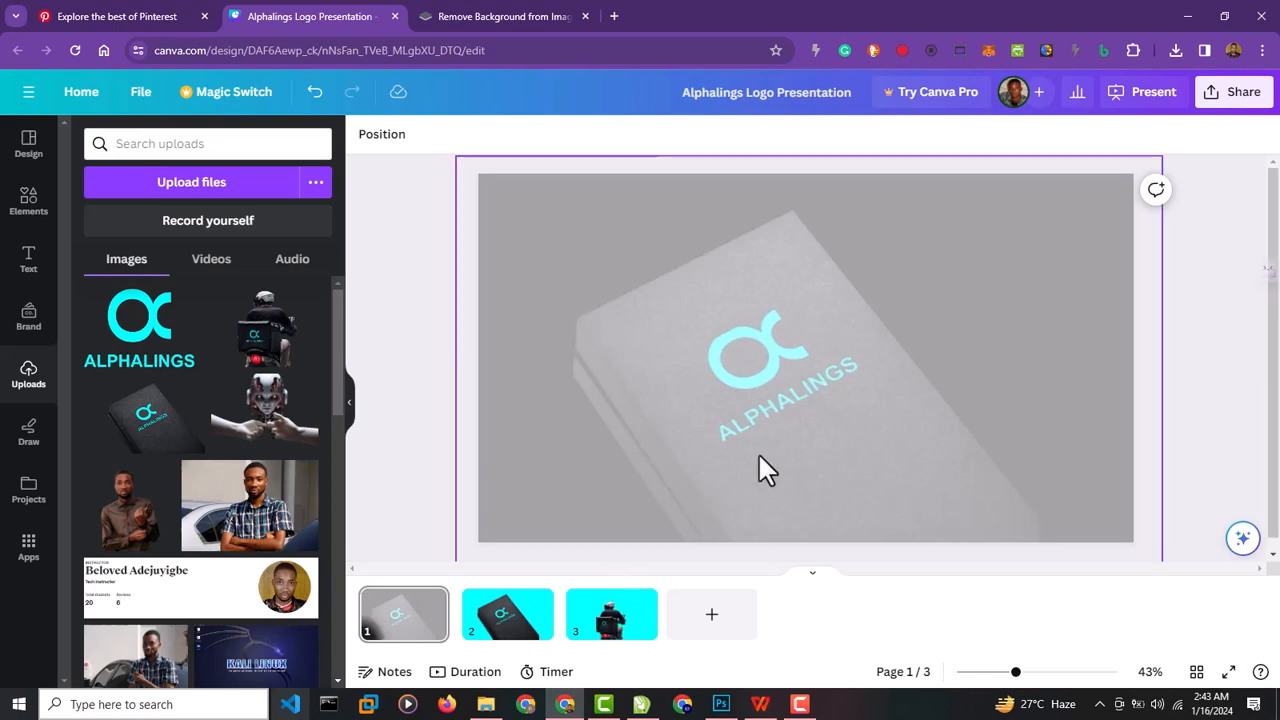
pyautogui.click(1063, 212)
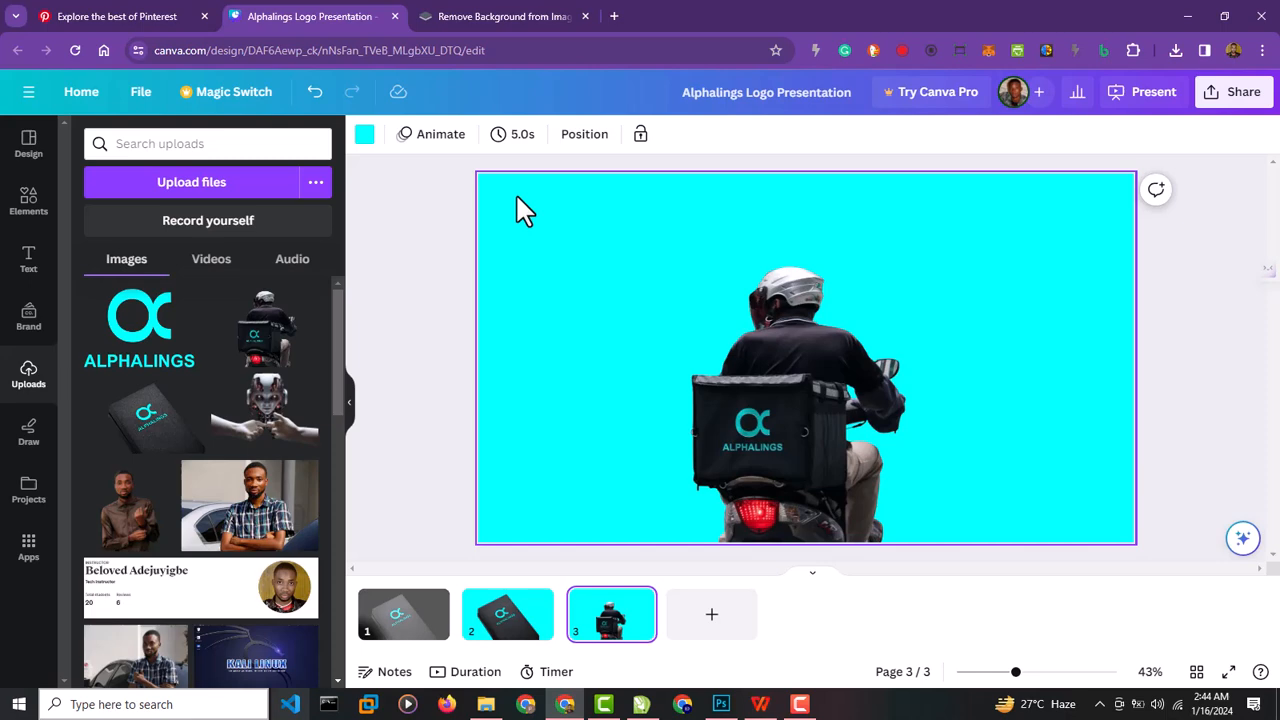
pyautogui.click(517, 197)
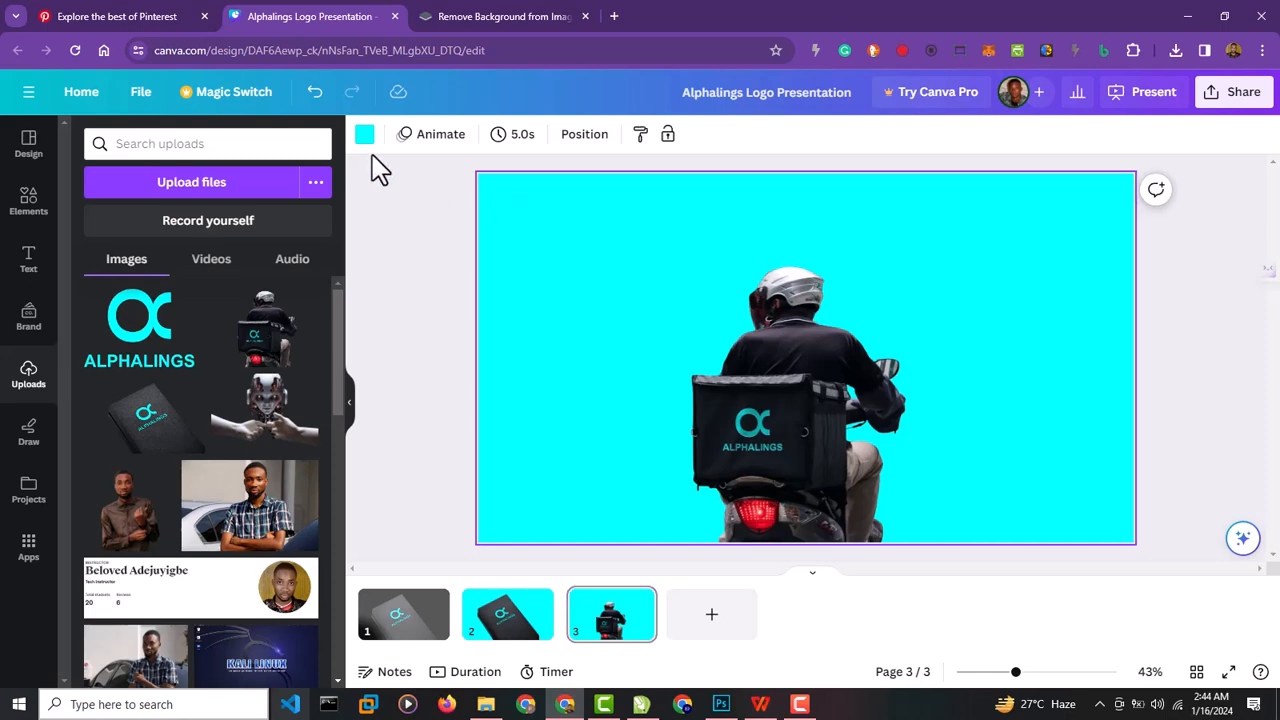
# Set the background of page 3, which holds the delivery rider, to the black document colour.
pyautogui.click(366, 138)
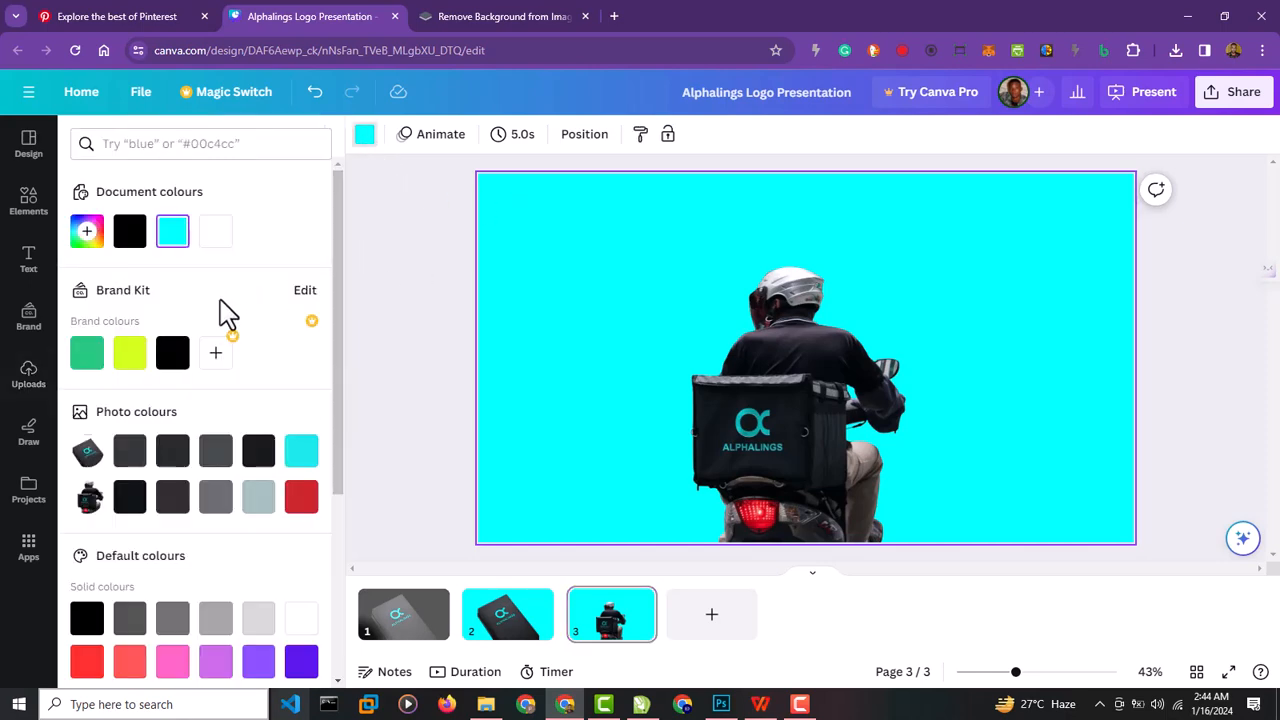
pyautogui.click(130, 232)
pyautogui.click(374, 366)
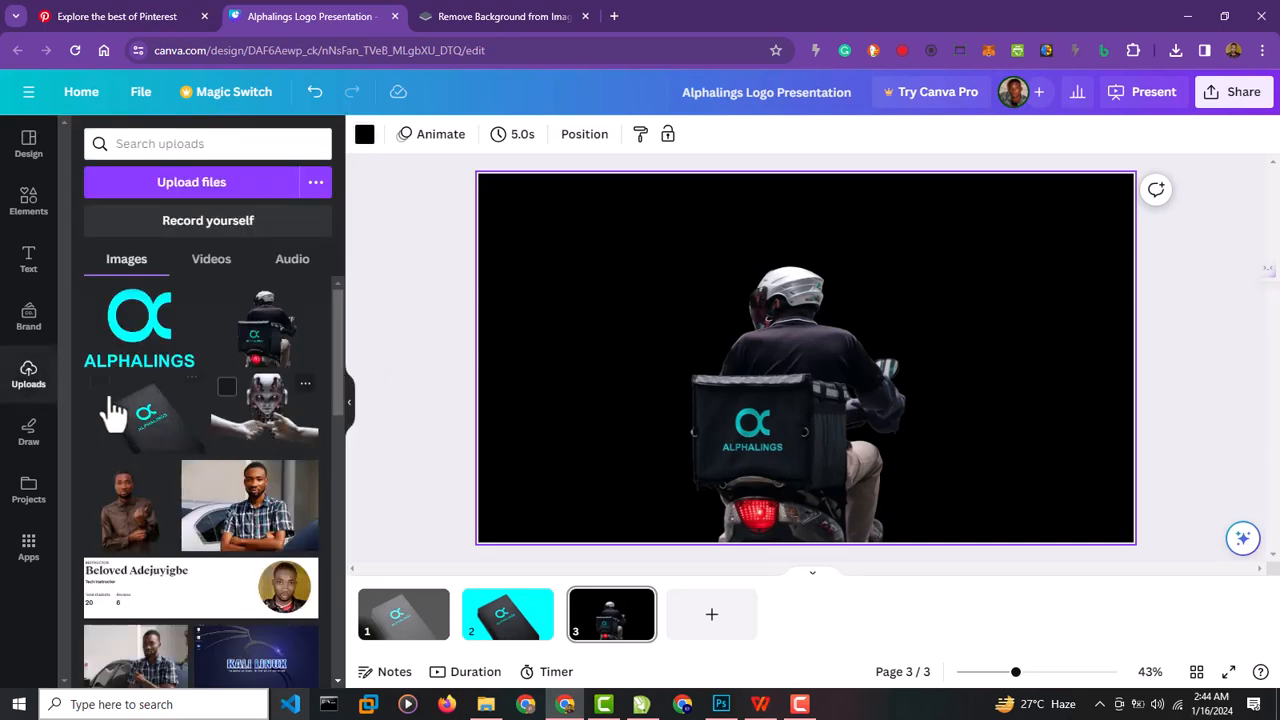
# Add a square shape to page 3 and enlarge it from the page's upper-left corner until it covers the whole page.
pyautogui.click(48, 212)
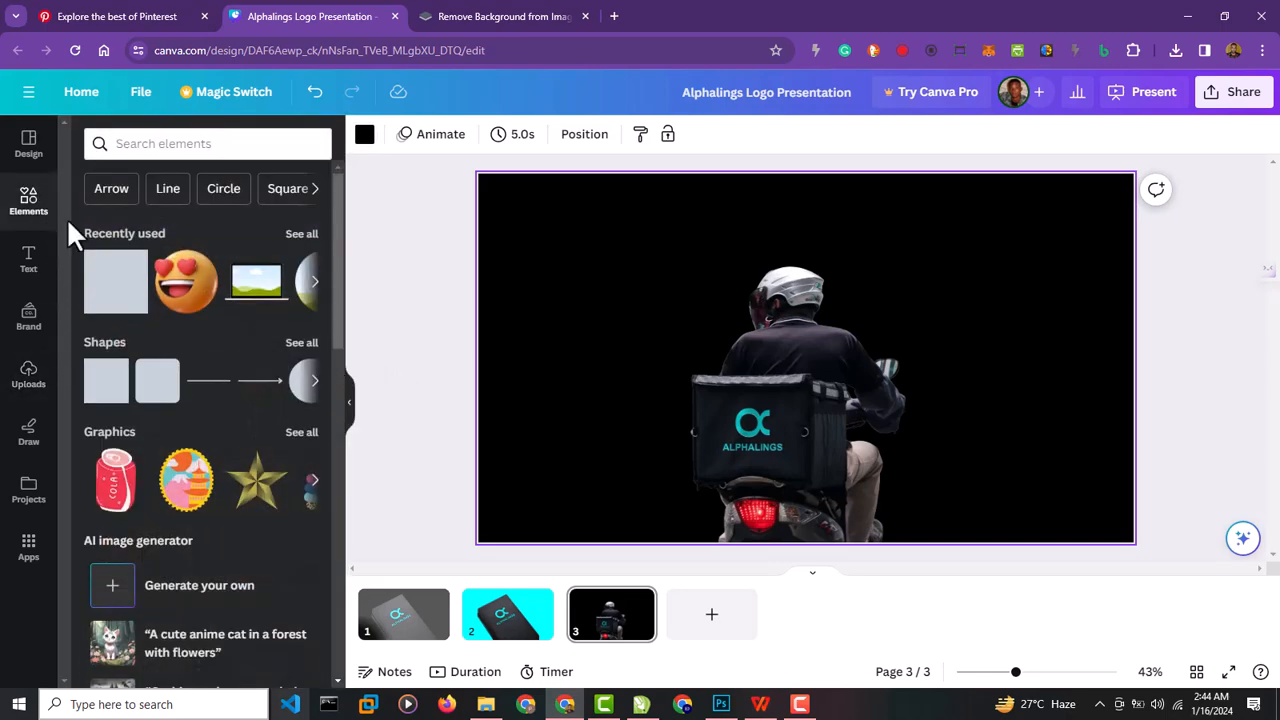
pyautogui.click(112, 296)
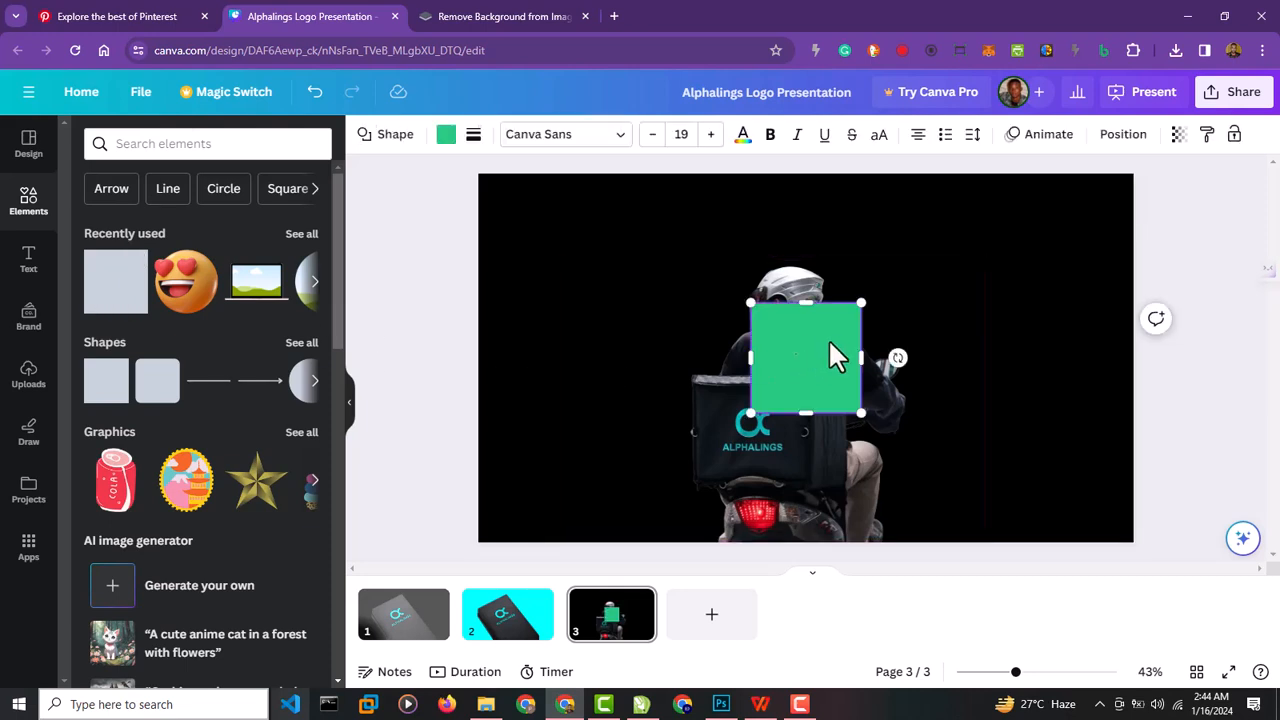
pyautogui.moveTo(828, 338); pyautogui.dragTo(557, 214)
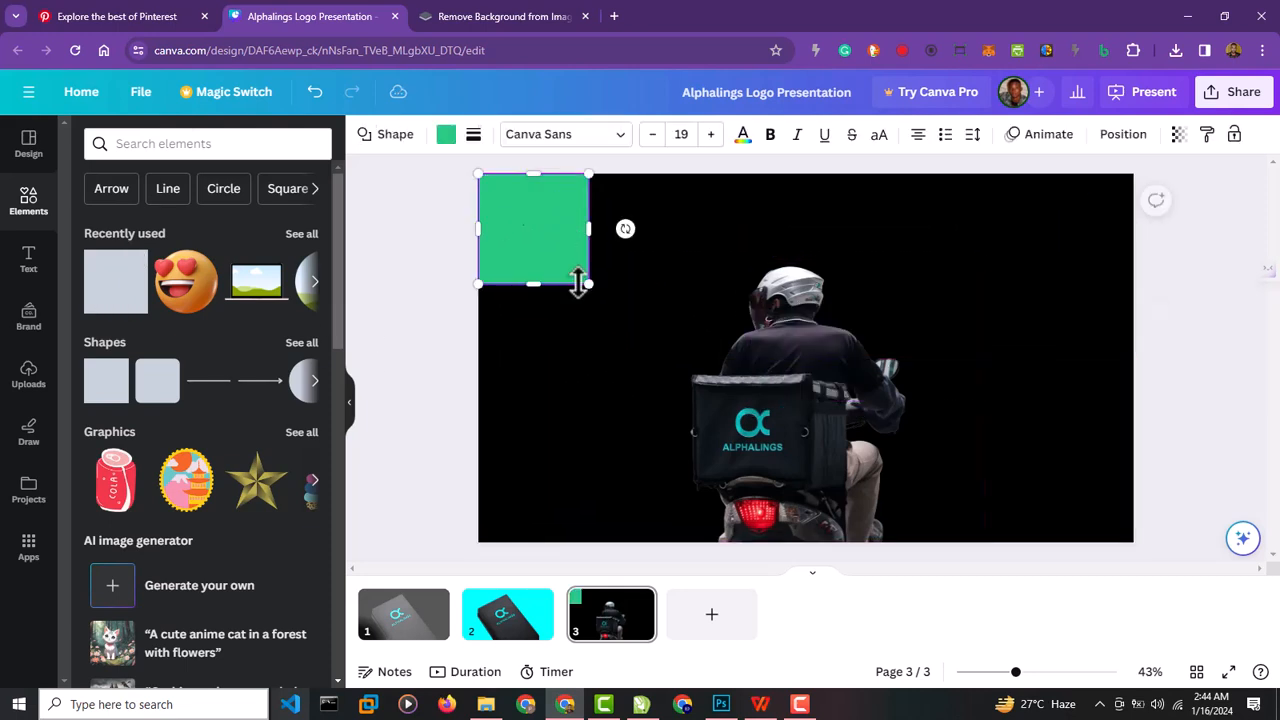
pyautogui.moveTo(588, 284); pyautogui.dragTo(1141, 600)
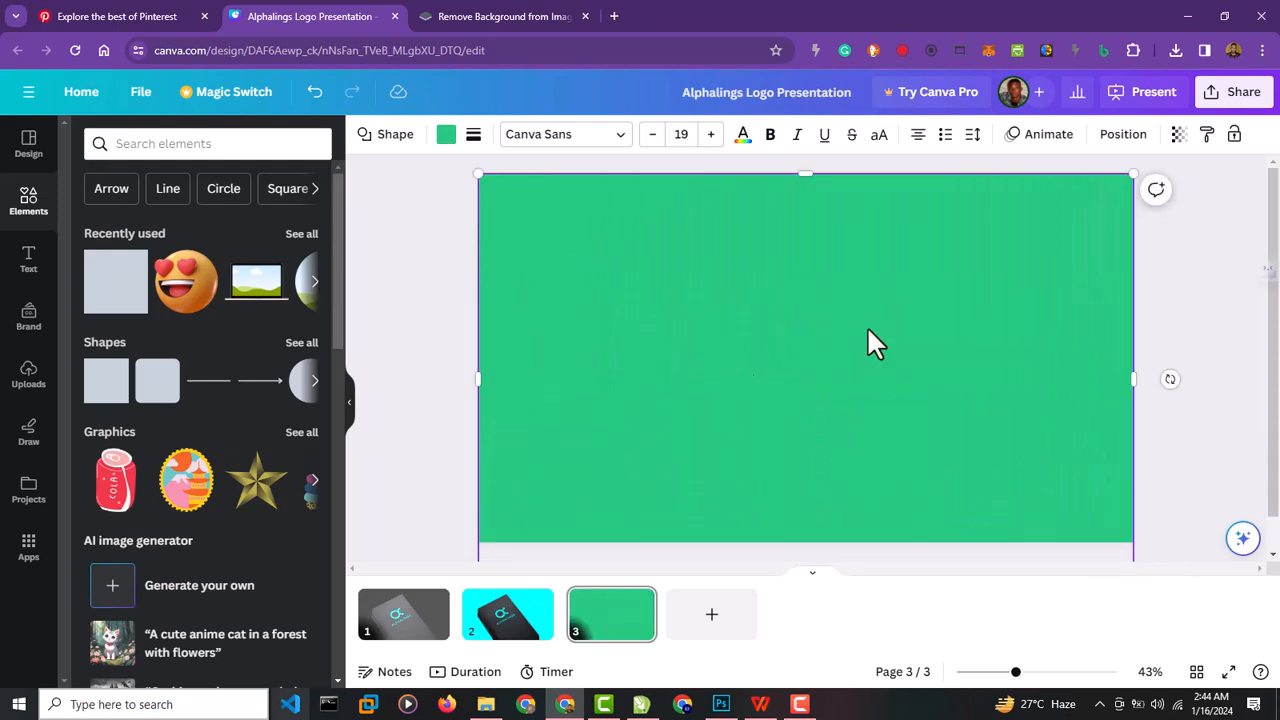
# Set the page 3 overlay rectangle's transparency to 32 and change its fill from cyan to the white document colour.
pyautogui.click(447, 140)
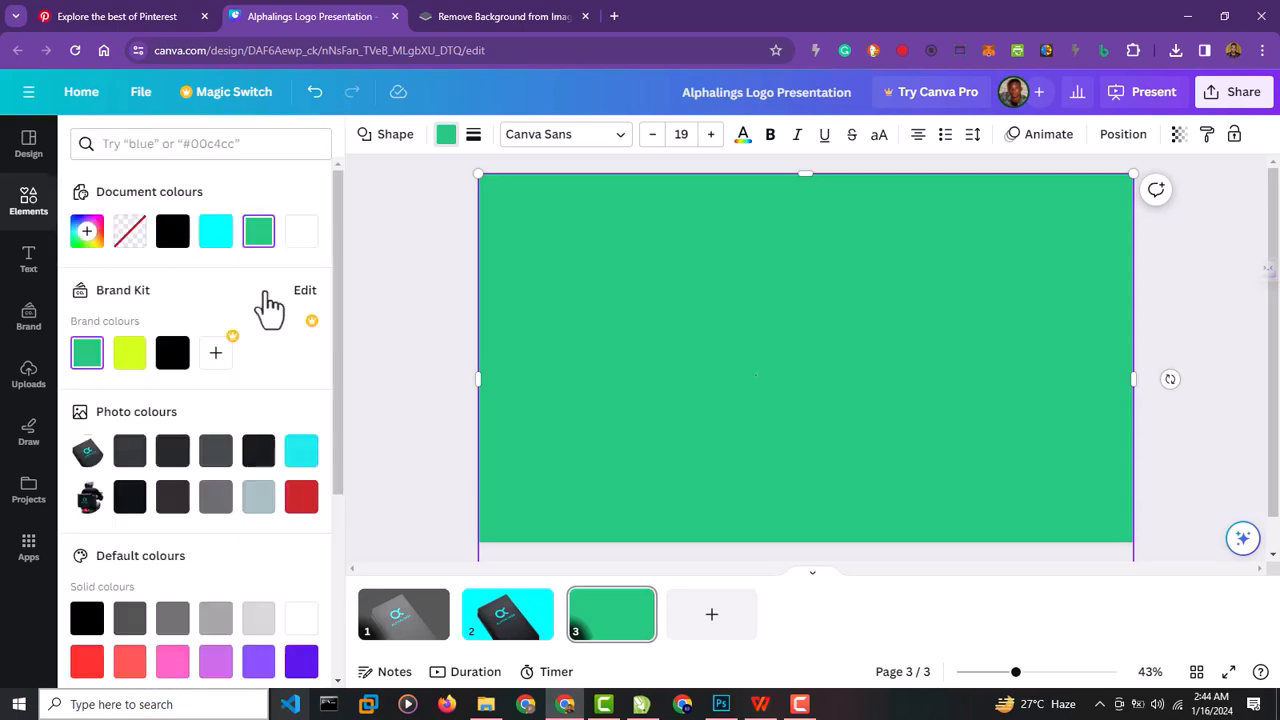
pyautogui.click(222, 240)
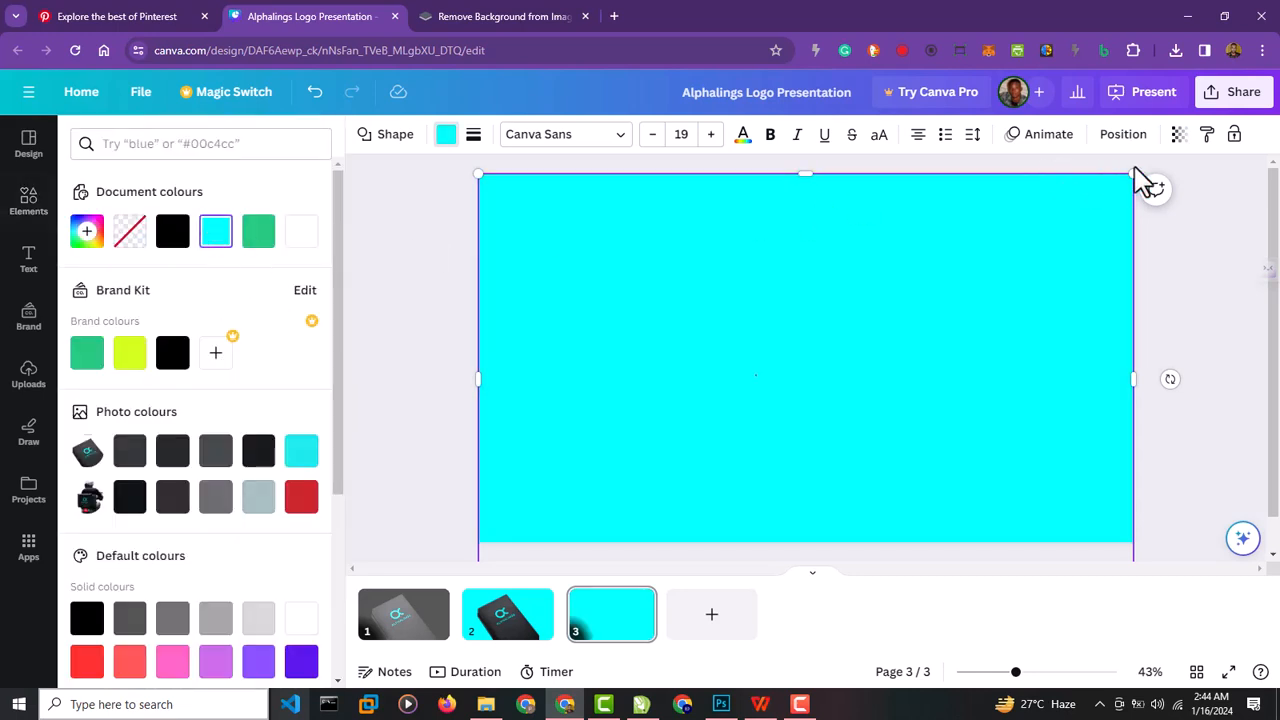
pyautogui.click(1179, 134)
pyautogui.moveTo(1177, 208); pyautogui.dragTo(1079, 216)
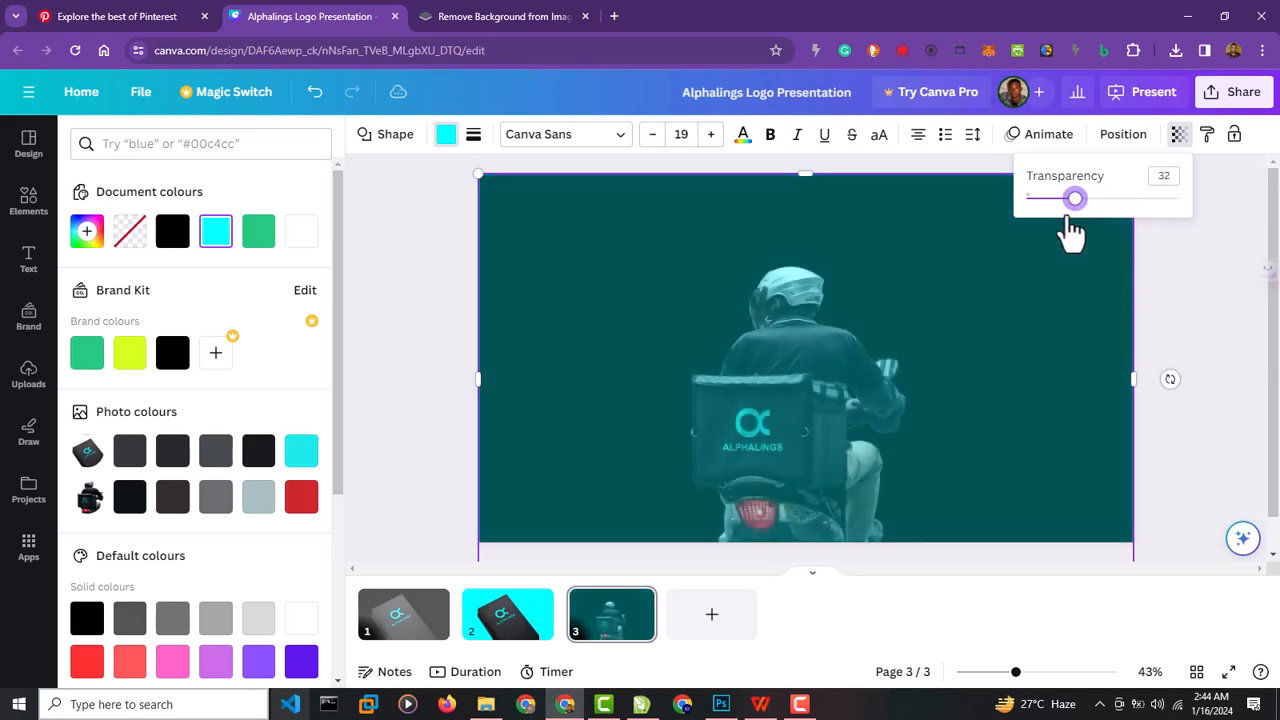
pyautogui.click(312, 241)
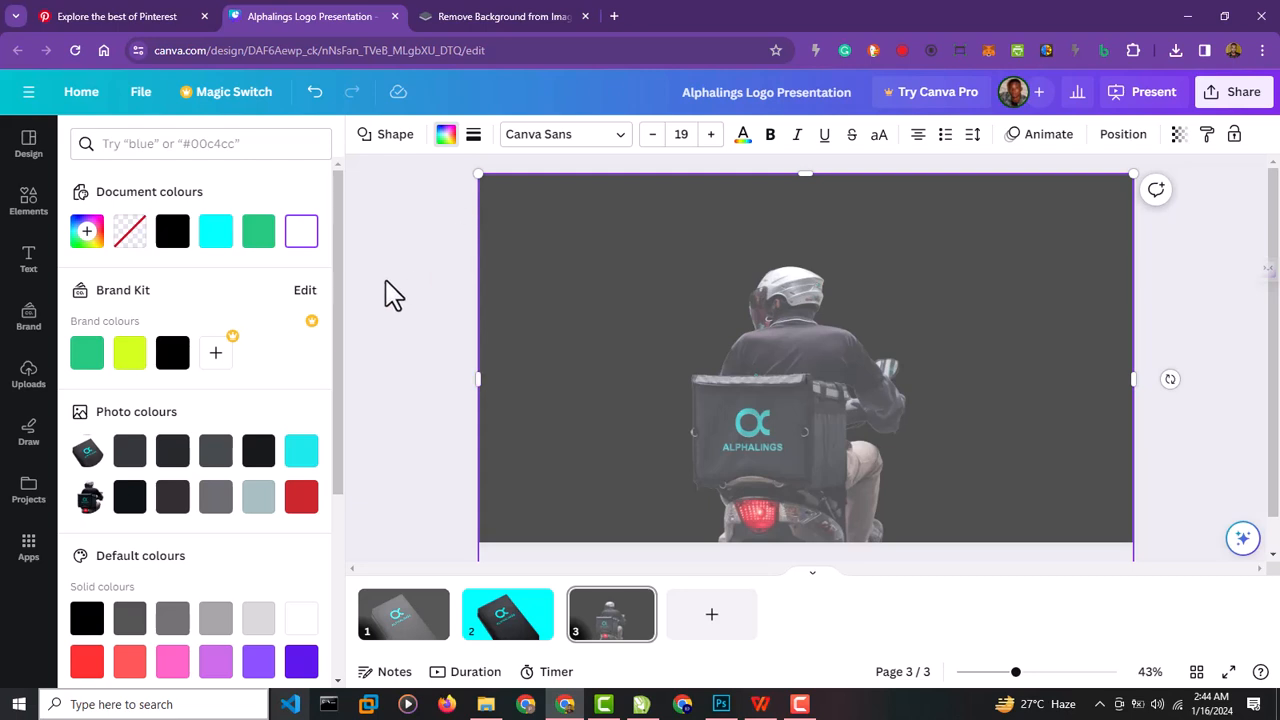
pyautogui.click(409, 264)
pyautogui.click(427, 381)
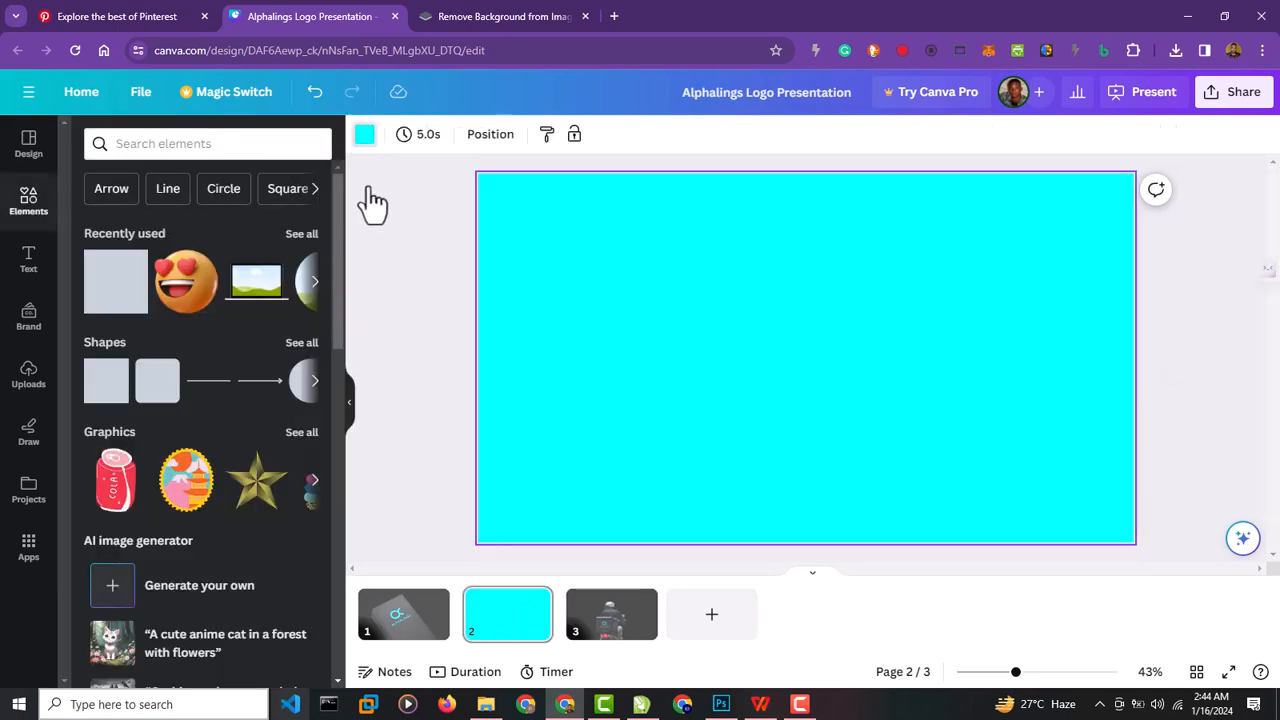
# Remove the mockup image from page 2 and set the page background to the black document colour.
pyautogui.click(365, 135)
pyautogui.click(135, 240)
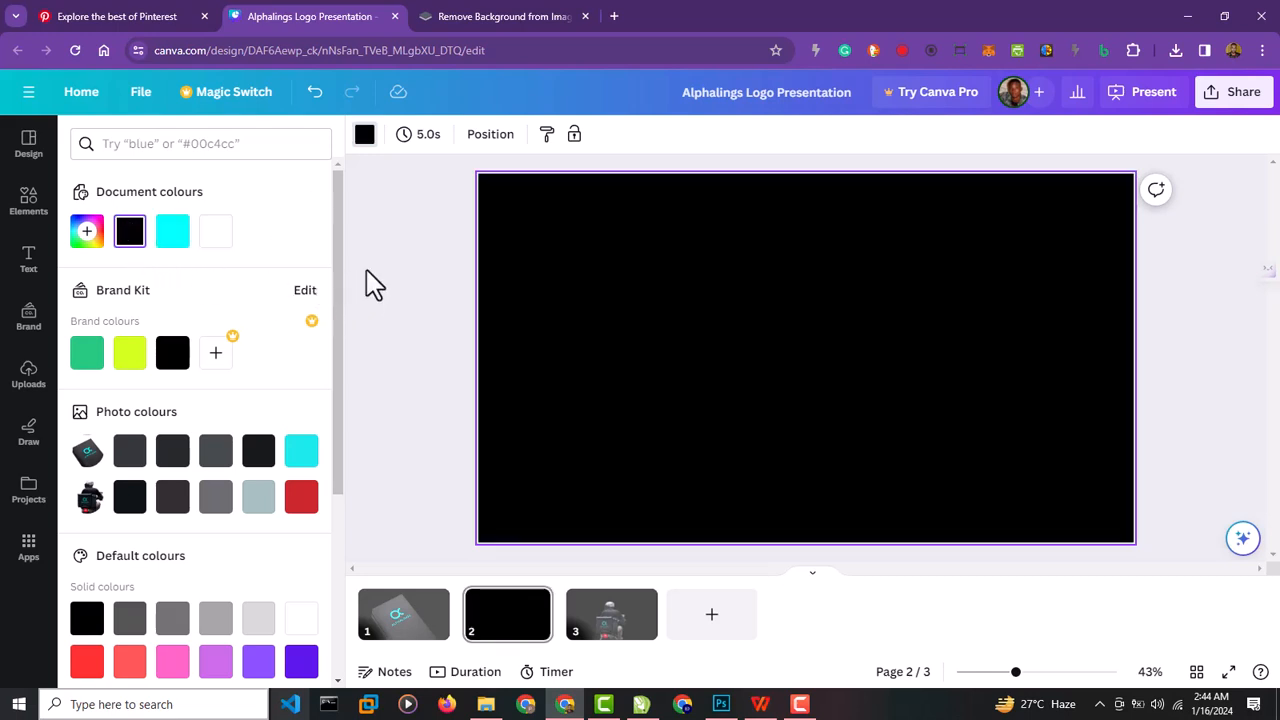
pyautogui.click(366, 283)
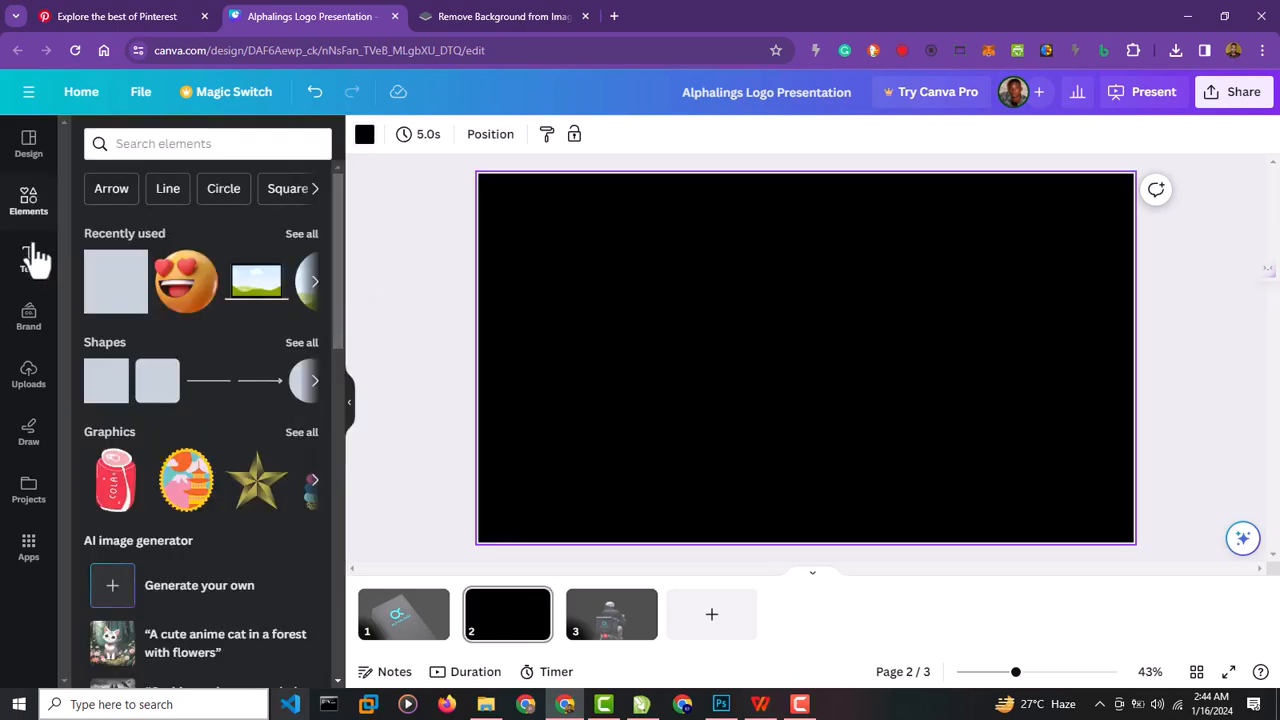
# Place the uploaded cyan Alphalings logo in the centre of page 2.
pyautogui.click(30, 375)
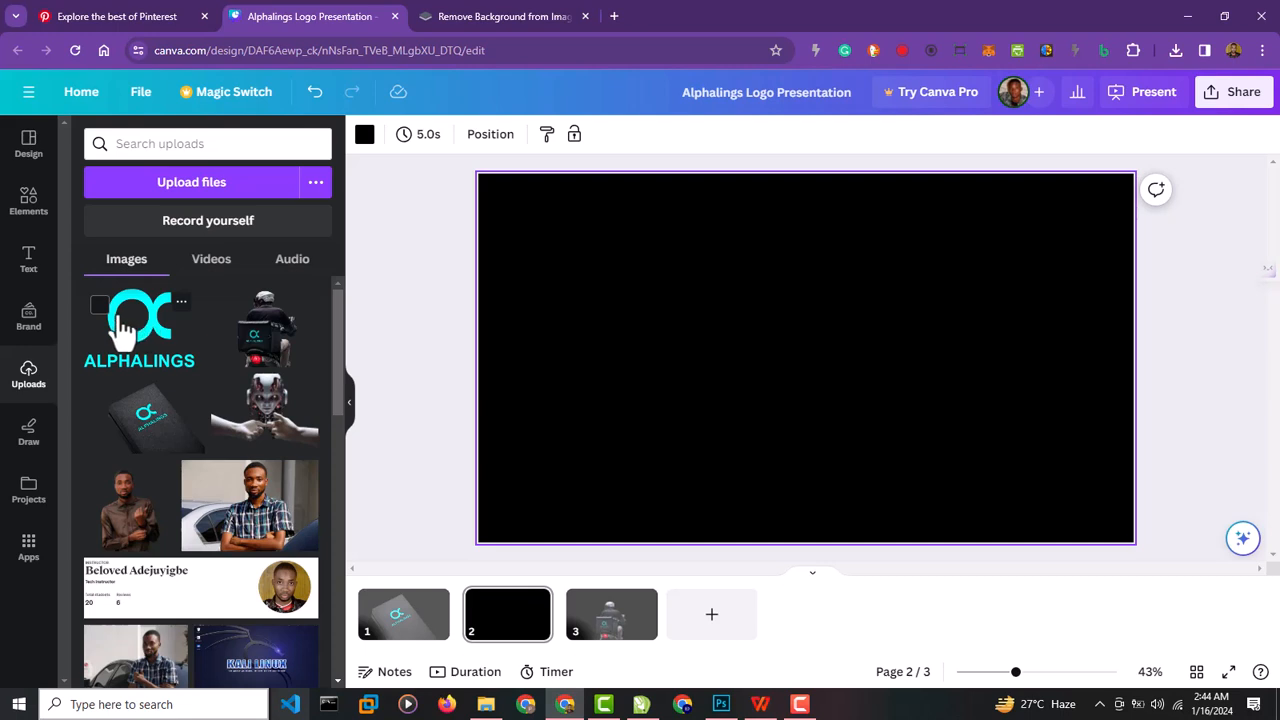
pyautogui.click(123, 334)
pyautogui.click(388, 362)
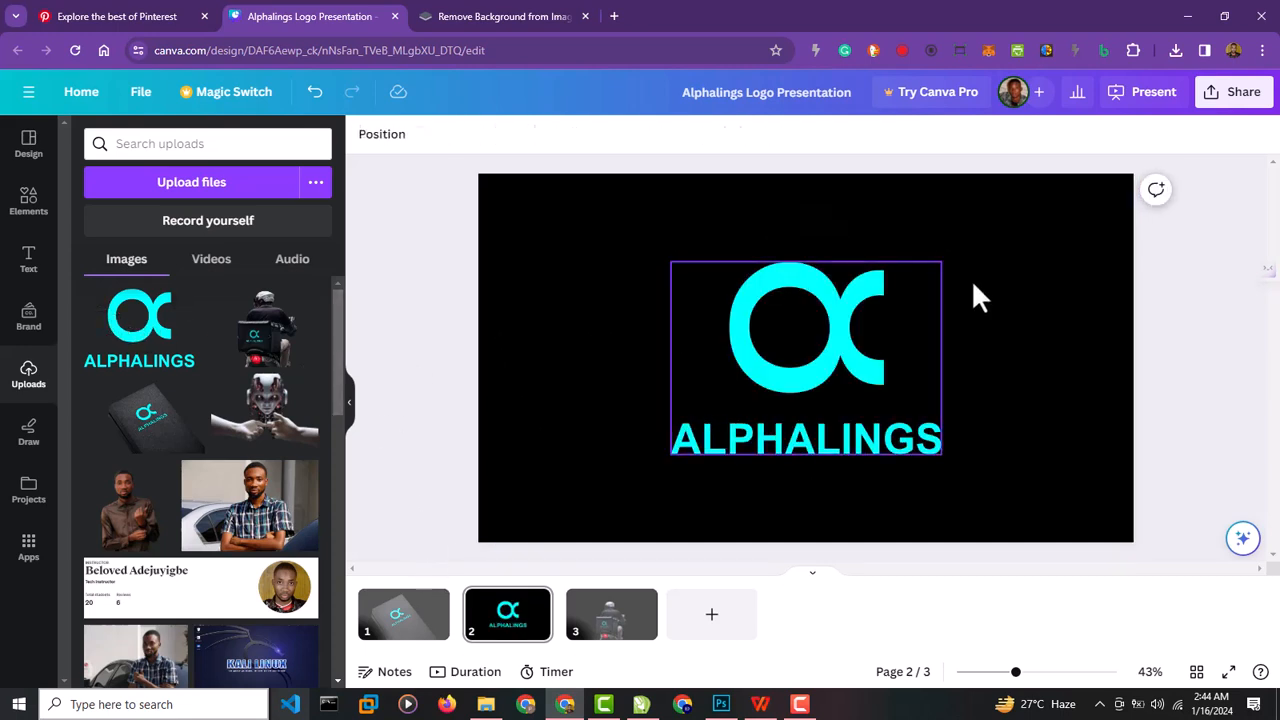
# Download all three pages of the design as a PDF Standard file.
pyautogui.click(1240, 95)
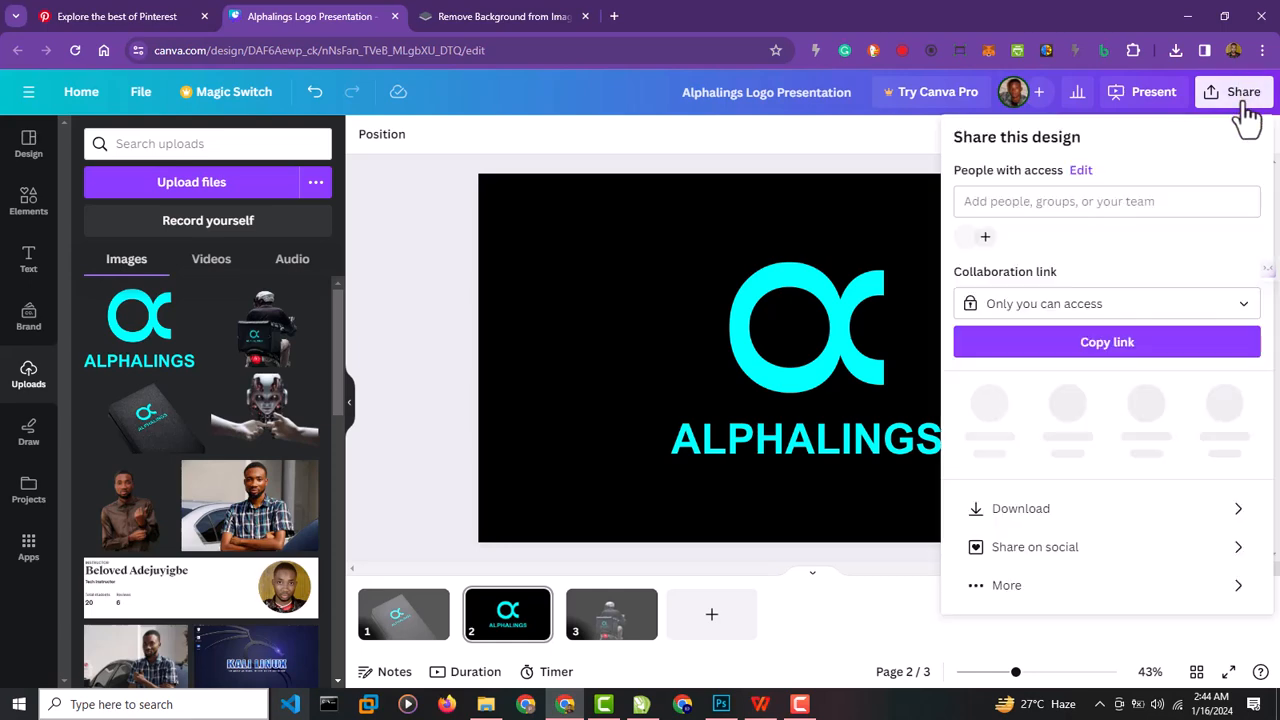
pyautogui.click(1186, 515)
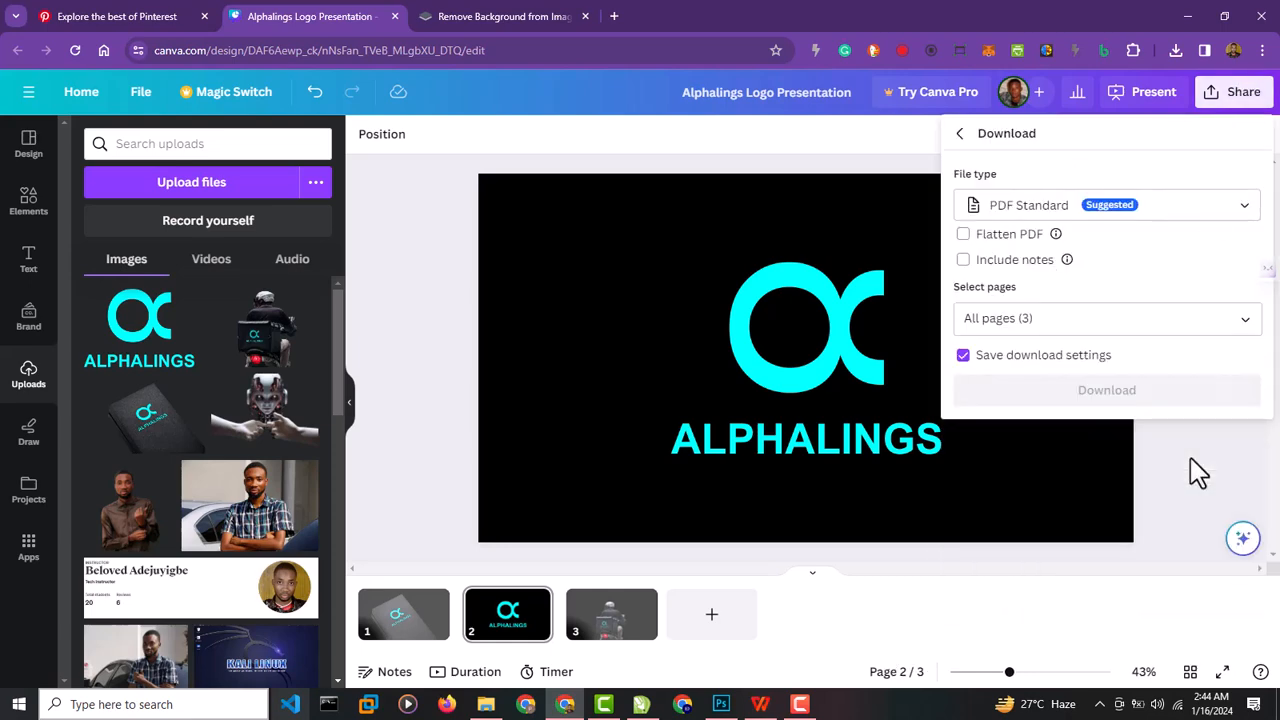
pyautogui.click(1150, 228)
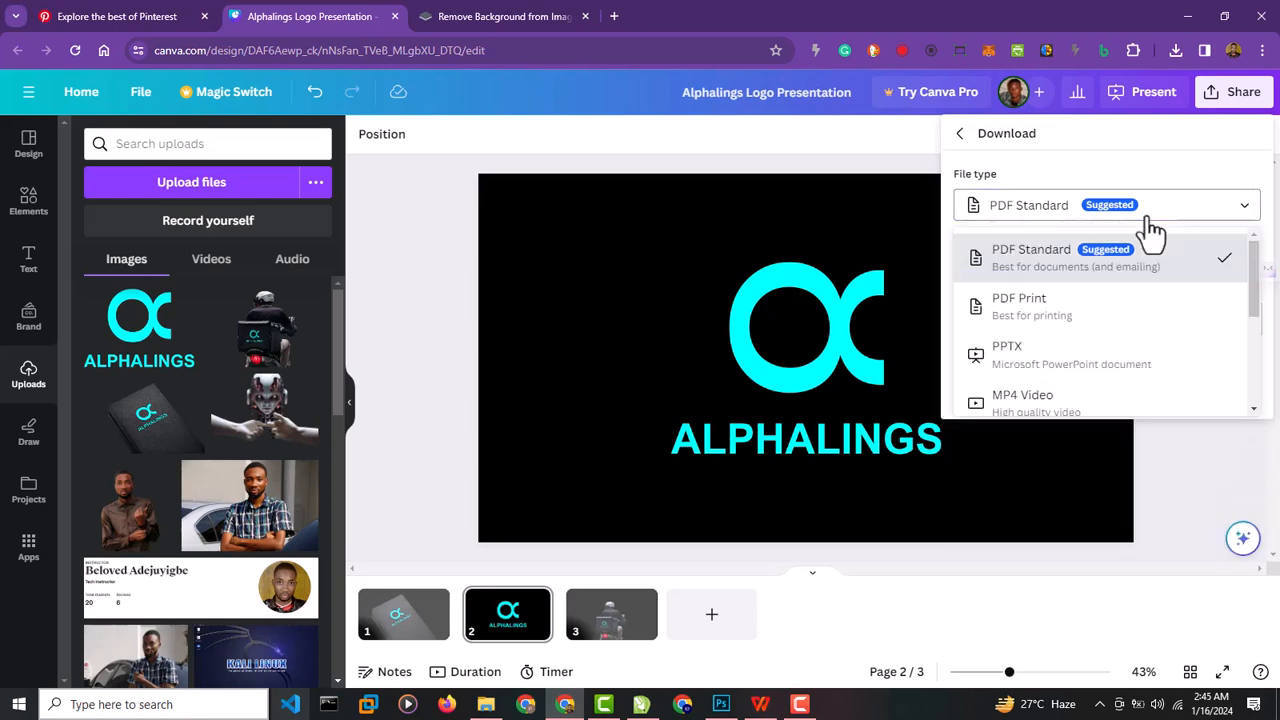
pyautogui.click(1152, 230)
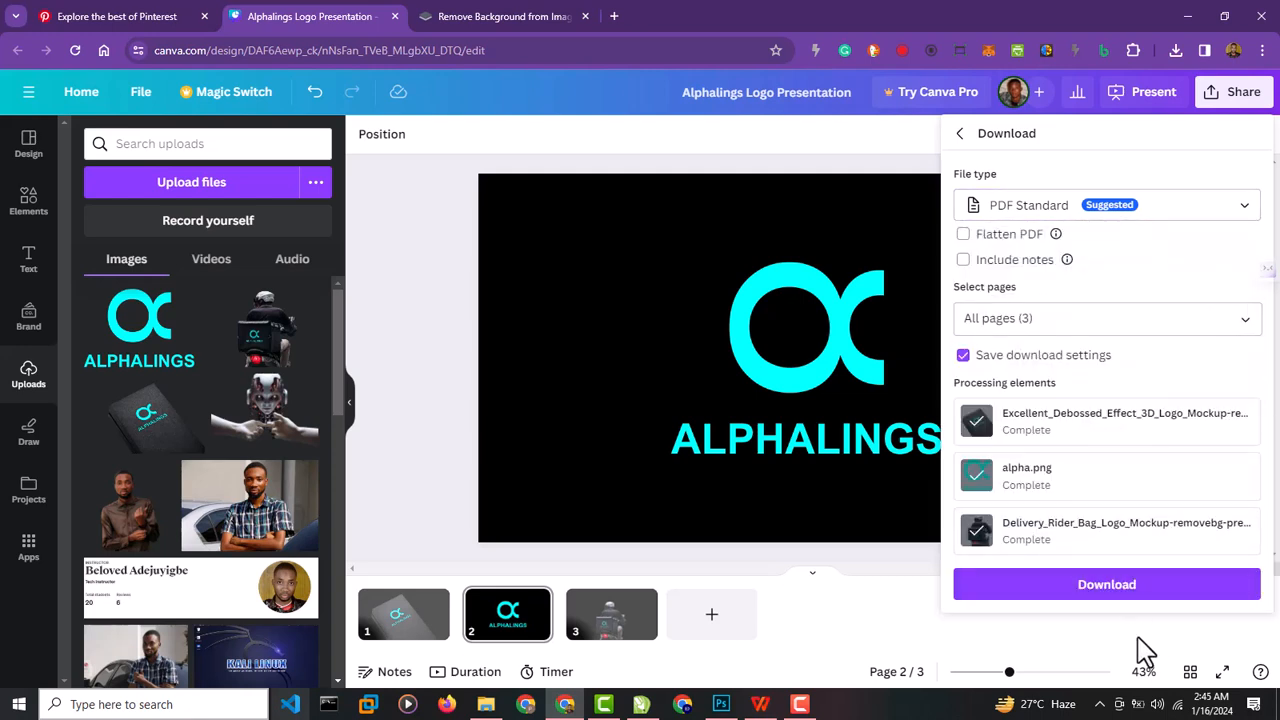
pyautogui.click(1118, 578)
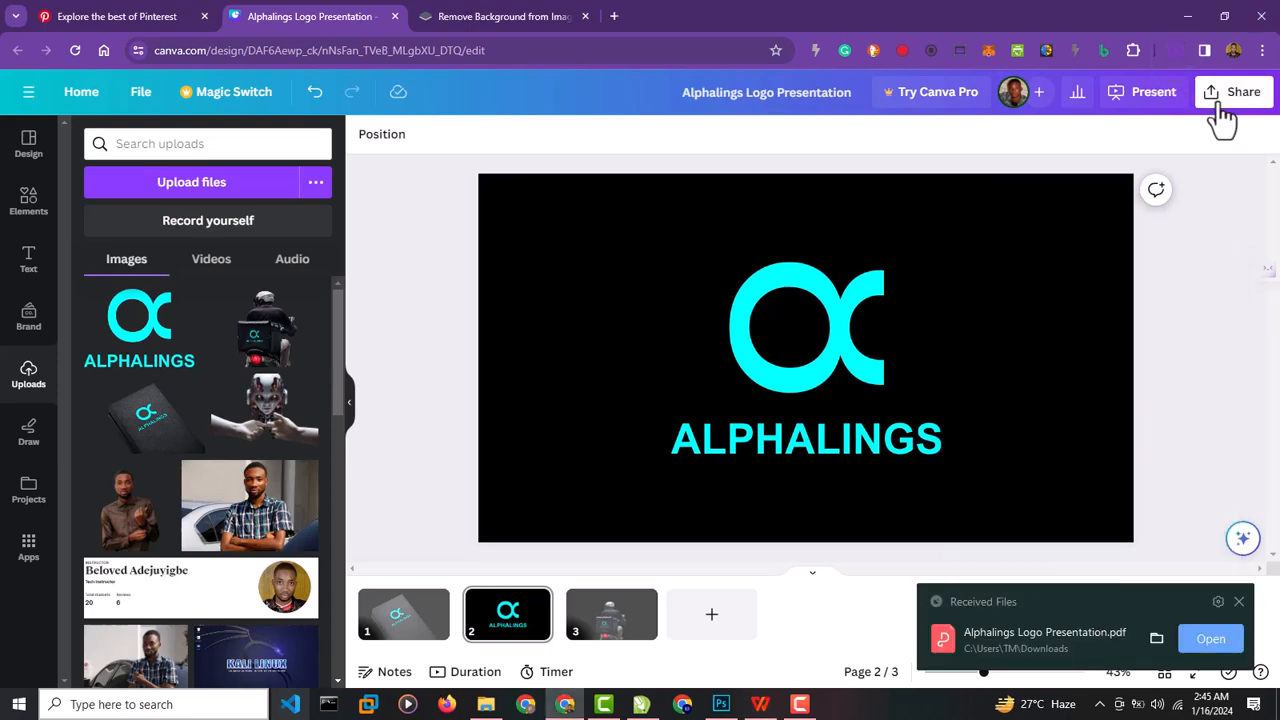
# Download all three pages of the design again as JPG images.
pyautogui.click(1222, 108)
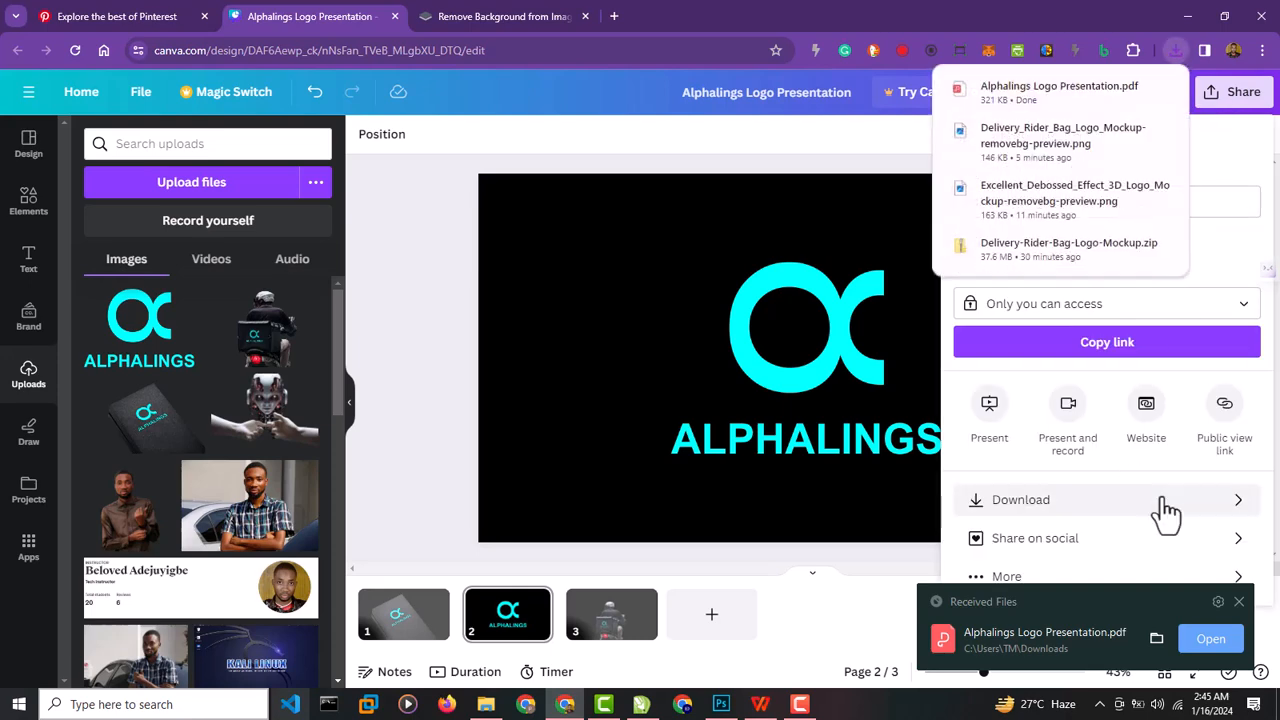
pyautogui.click(1250, 510)
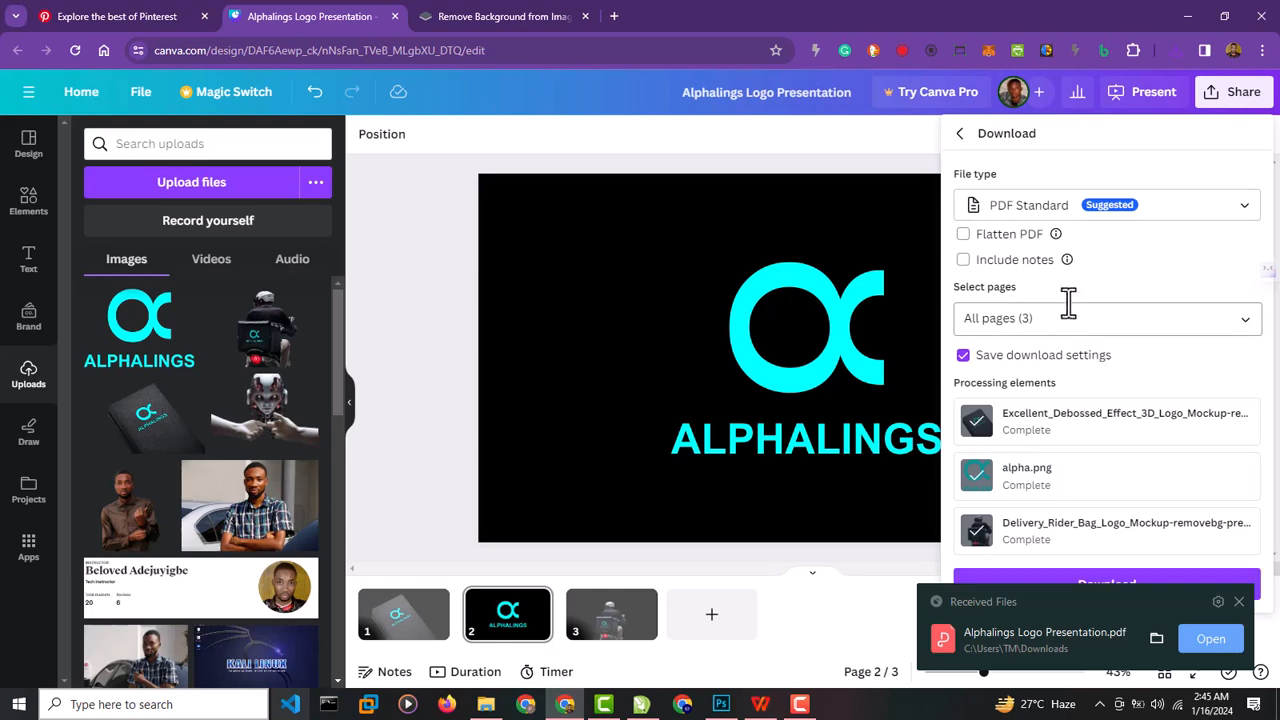
pyautogui.click(1060, 210)
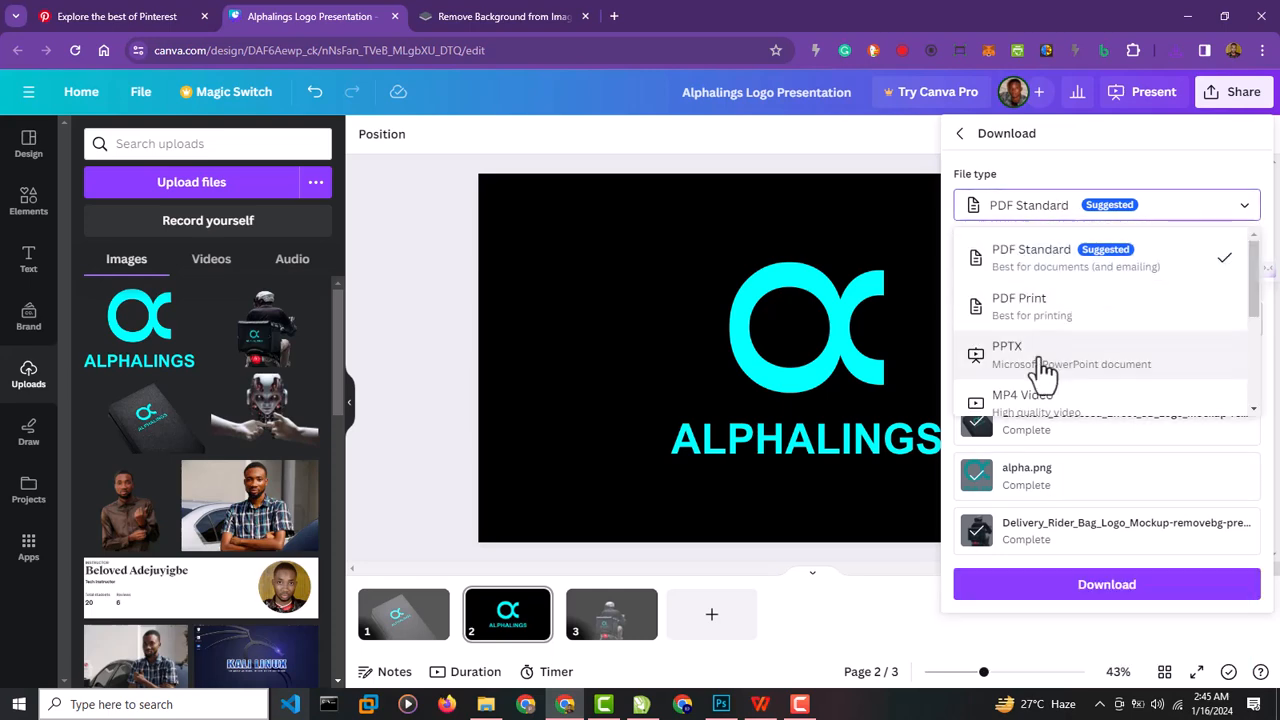
pyautogui.scroll(-3, 1043, 371)
pyautogui.scroll(-1, 1045, 385)
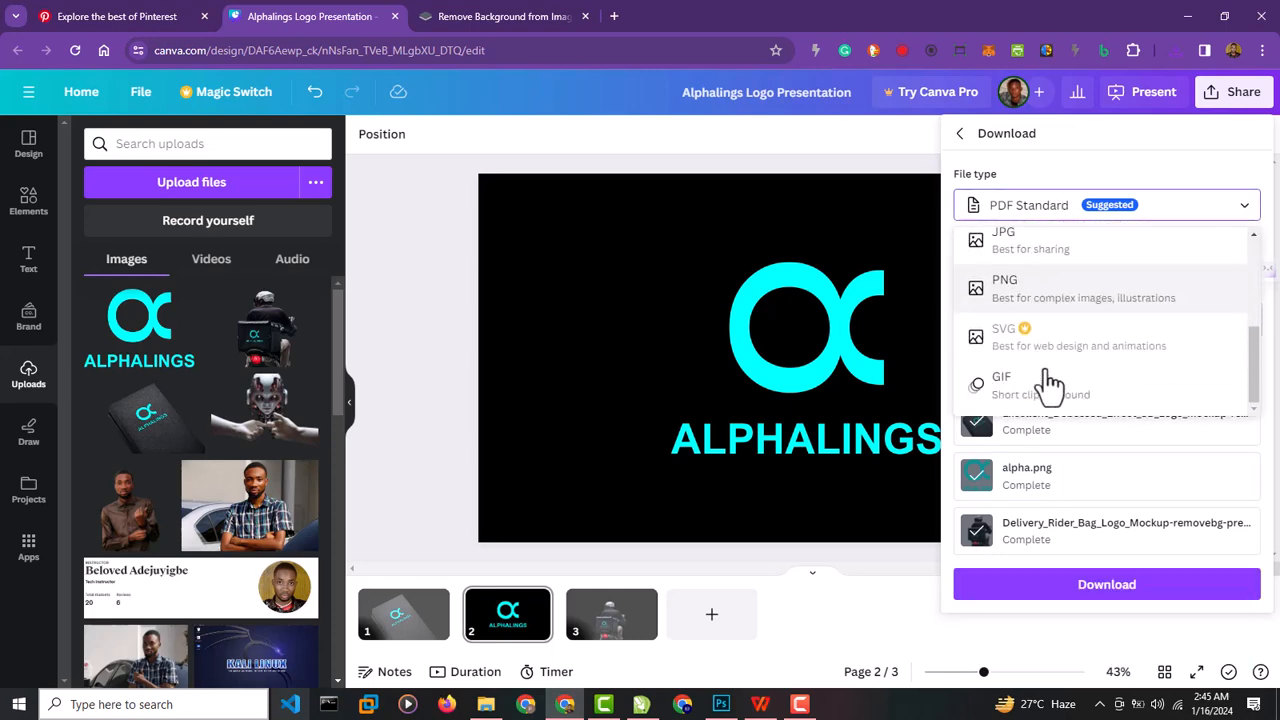
pyautogui.click(1037, 262)
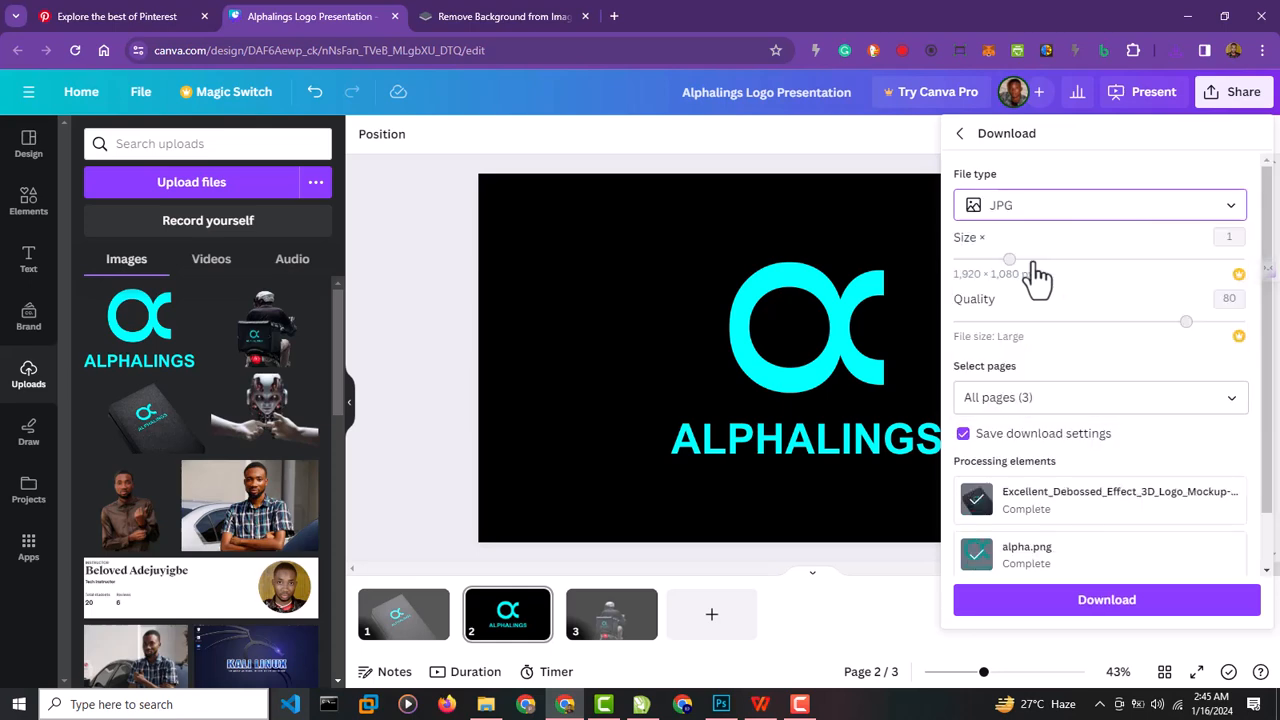
pyautogui.click(1135, 603)
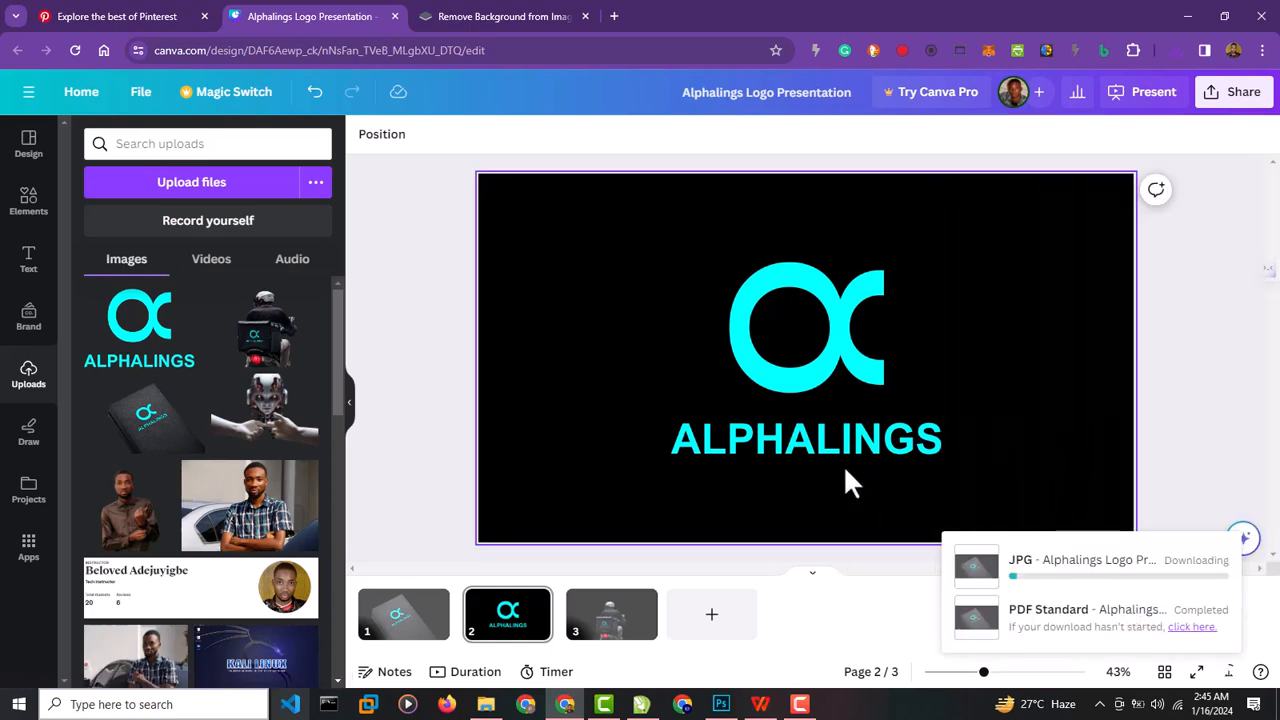
# Switch to the Downloads folder in File Explorer and open the downloaded Alphalings Logo Presentation PDF in WPS Office.
pyautogui.click(486, 704)
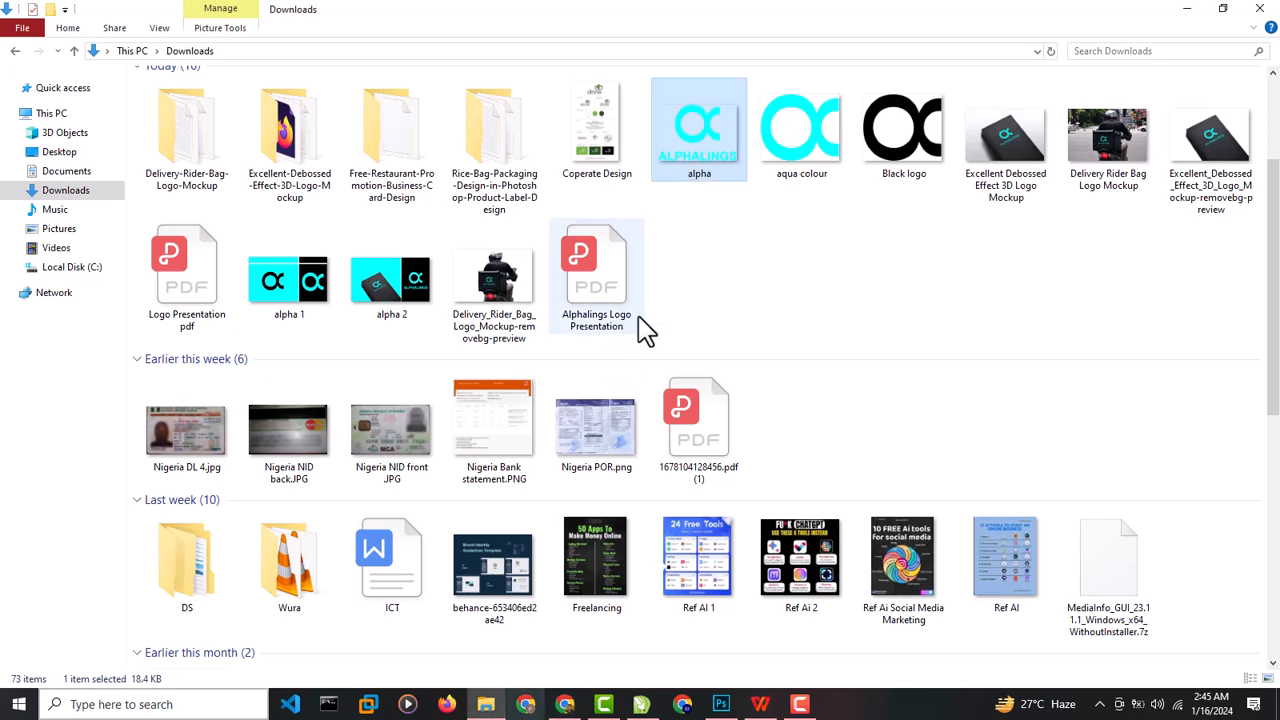
pyautogui.click(588, 288)
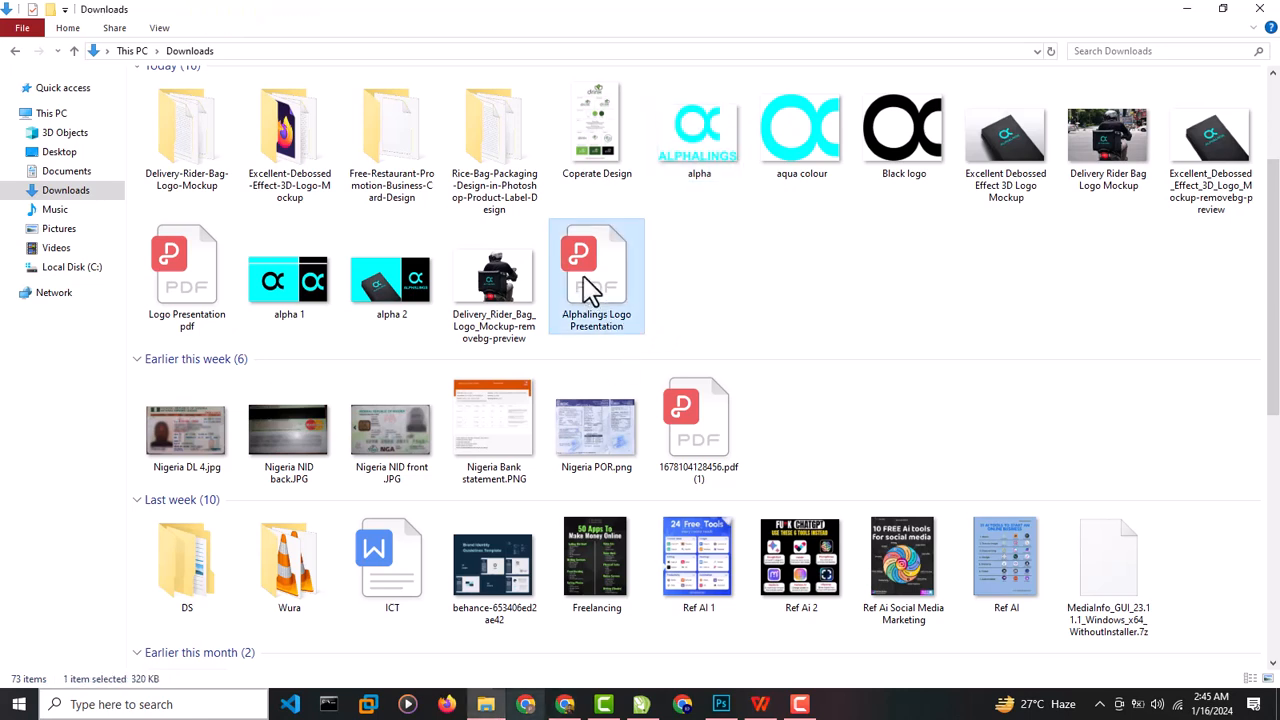
pyautogui.doubleClick(590, 288)
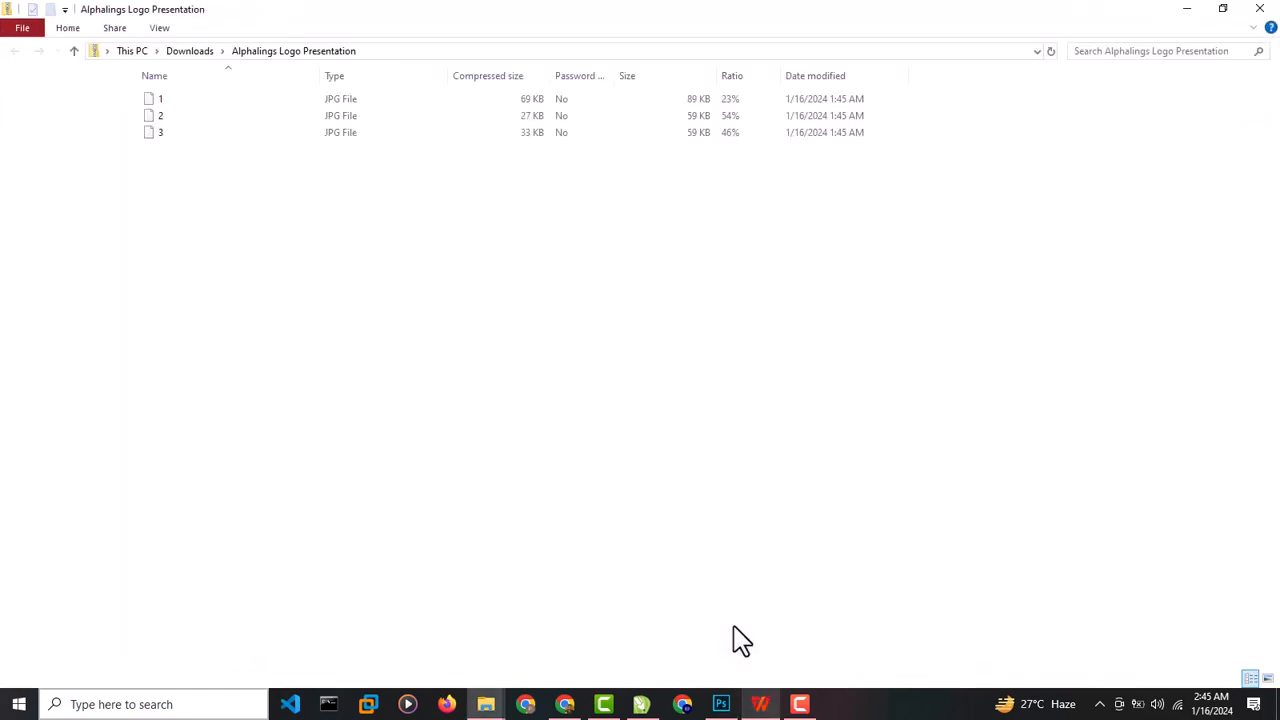
pyautogui.click(755, 706)
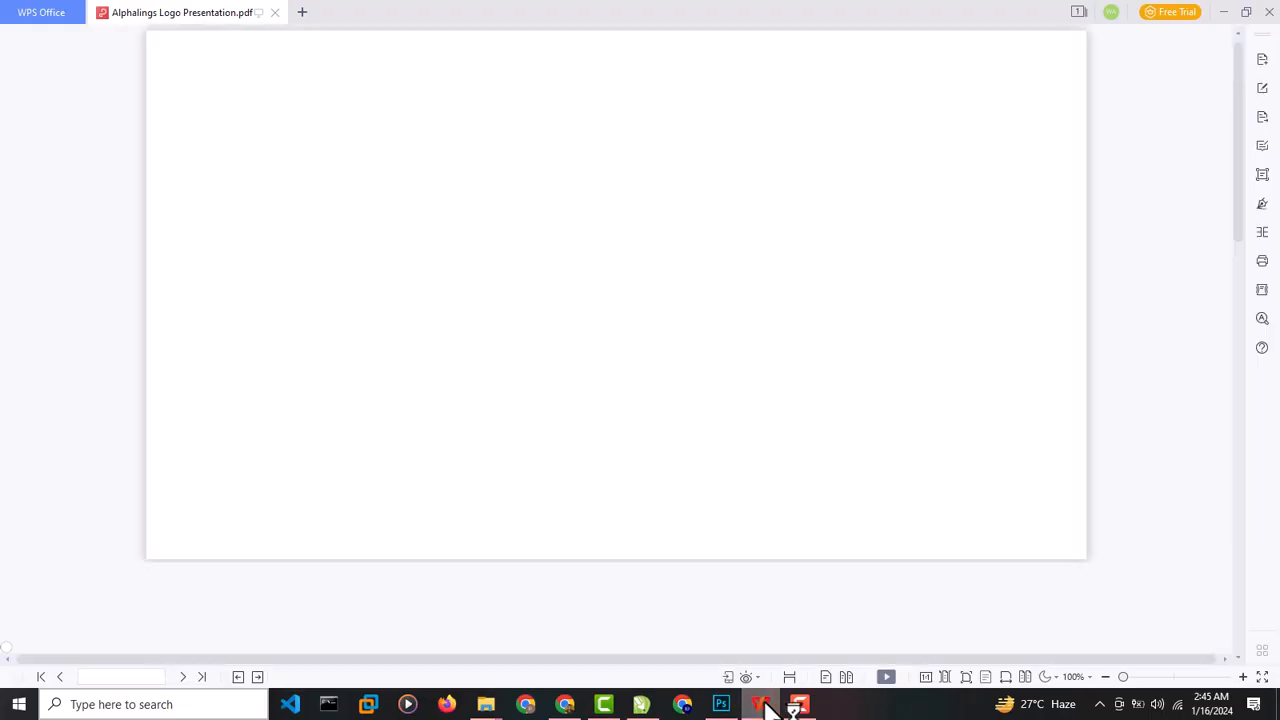